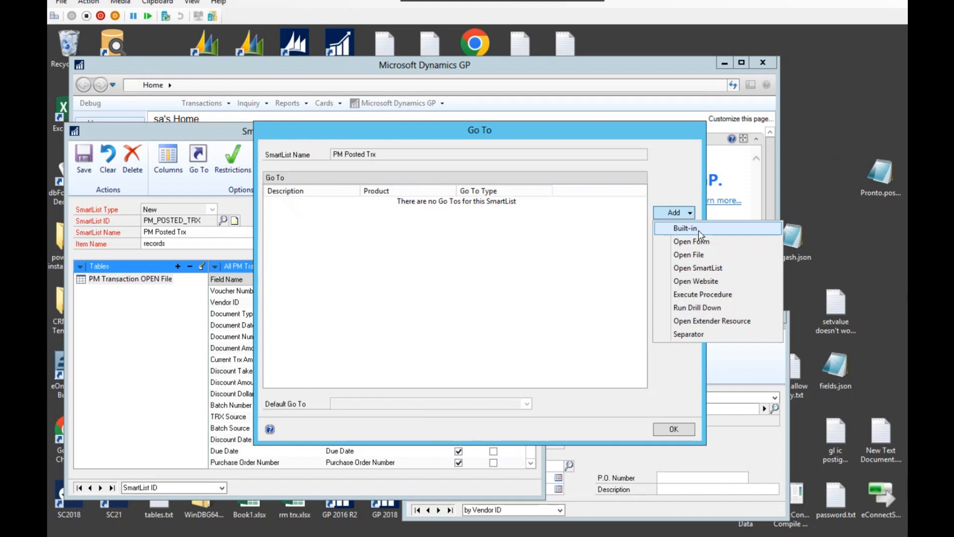
left_click(698, 230)
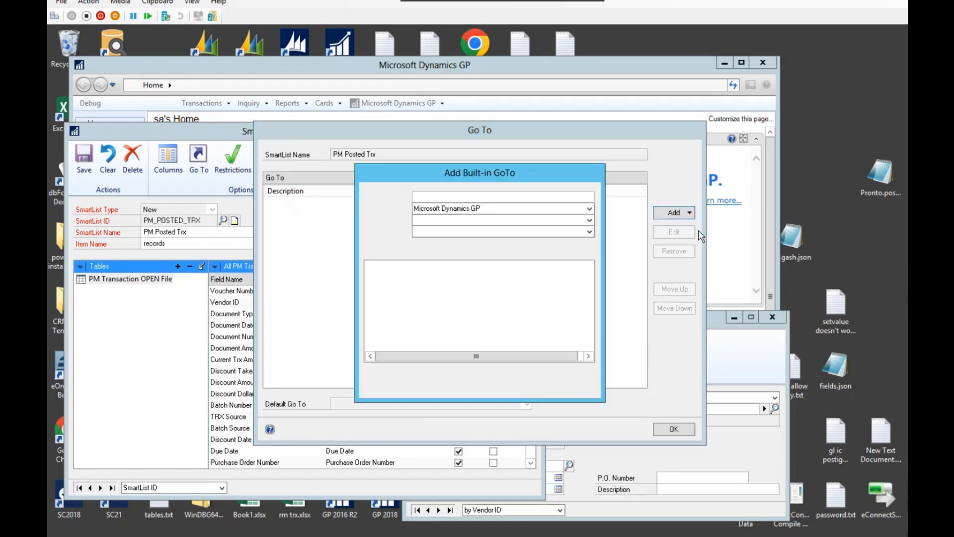
type("dfasdf")
left_click(450, 224)
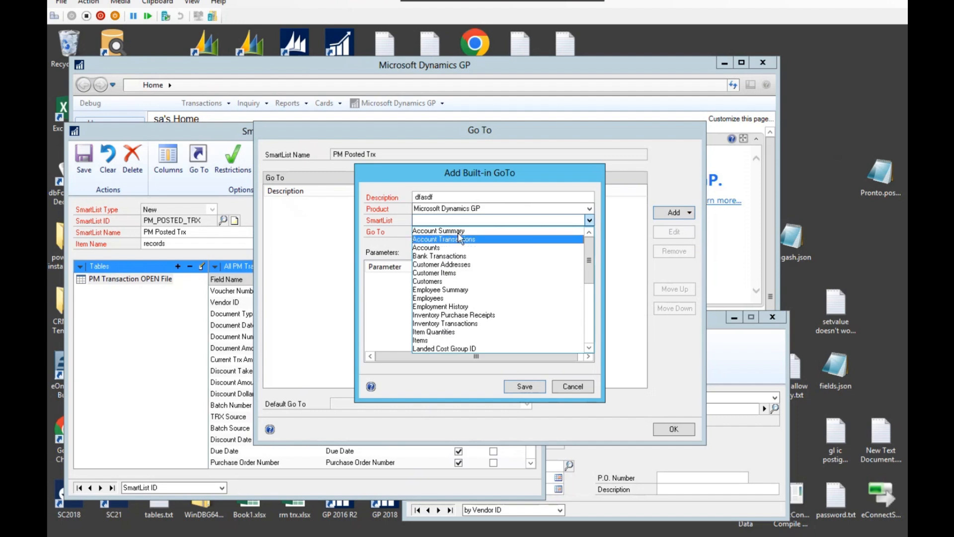
left_click_drag(588, 254, 592, 288)
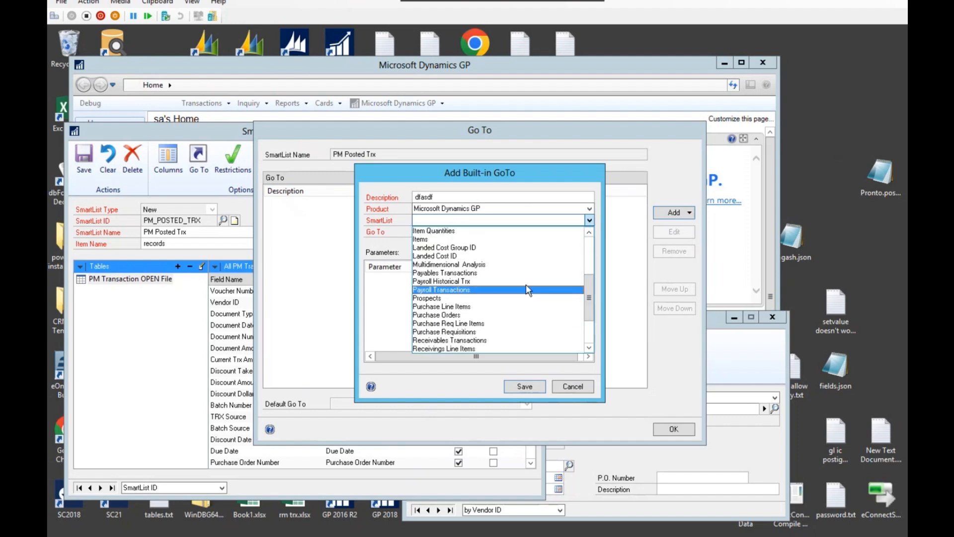
left_click(467, 273)
left_click(464, 236)
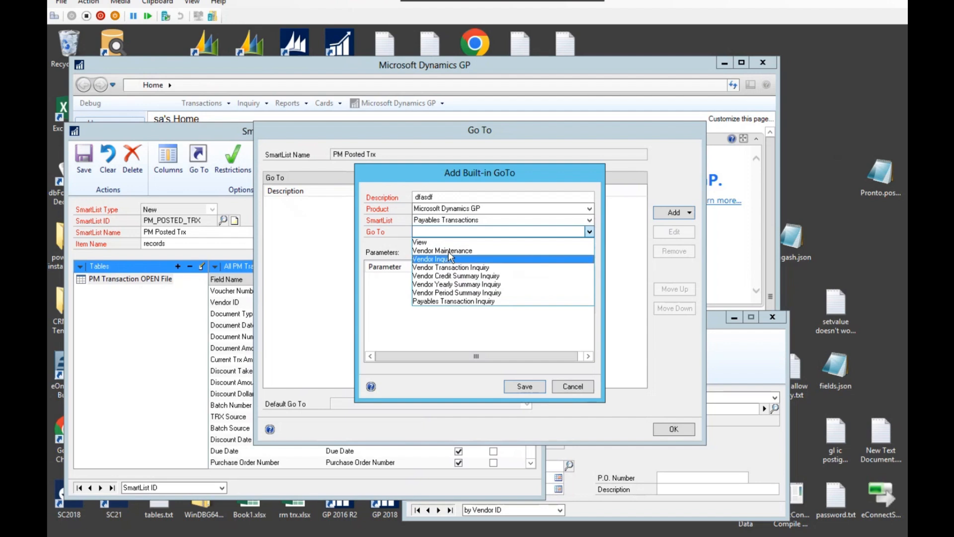
left_click(569, 388)
left_click(569, 388)
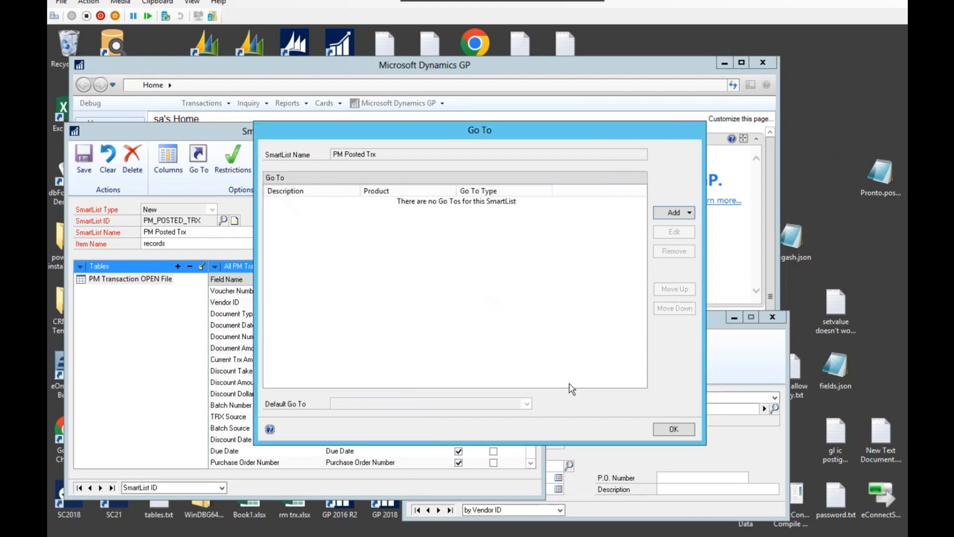
left_click(674, 430)
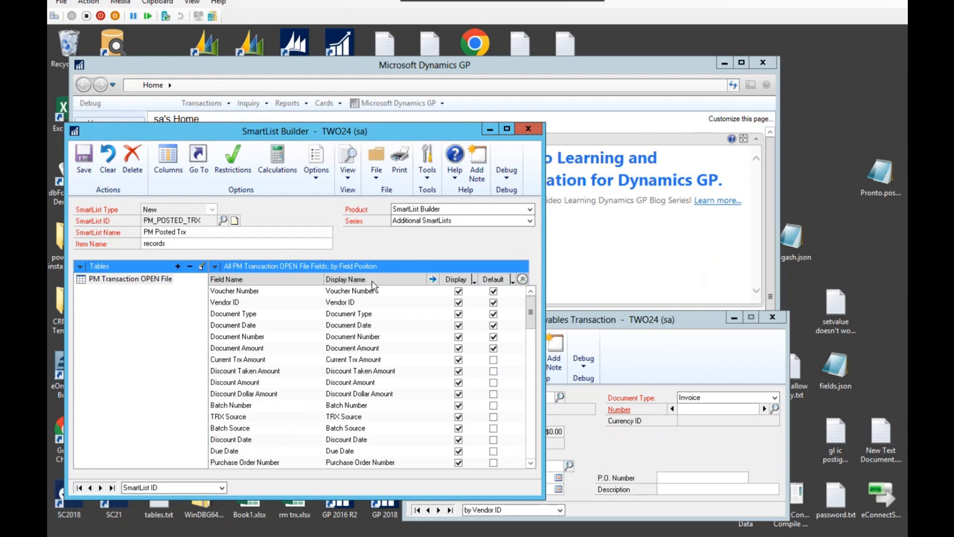
Step: Add an Open Form Go To to the SmartList, described as Edit Payables Transactions, with Microsoft Dynamics GP as the product
left_click(198, 161)
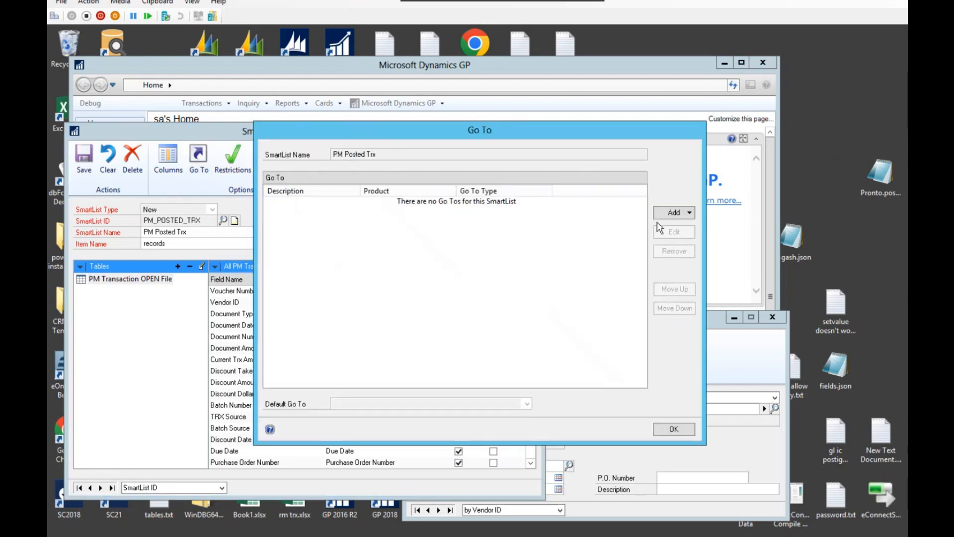
left_click(683, 213)
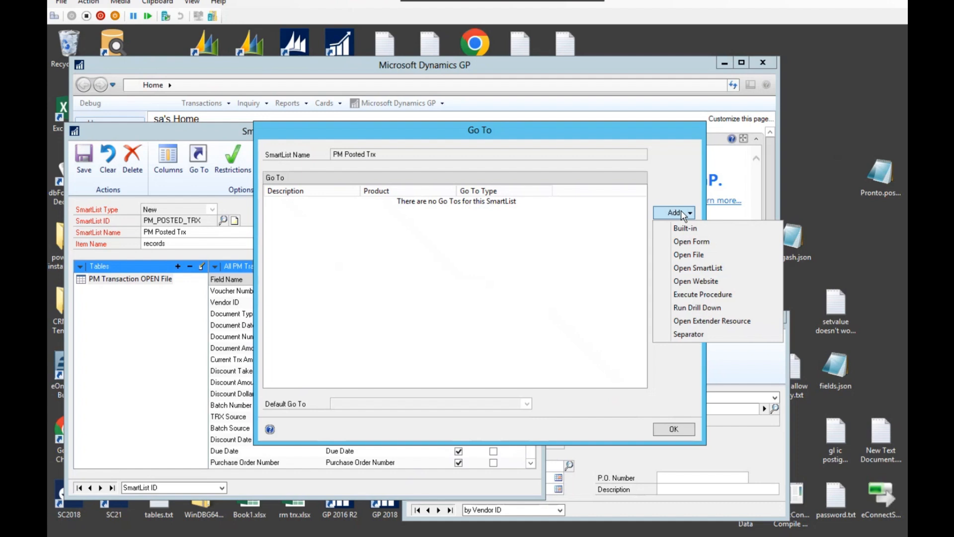
left_click(695, 242)
type("Edit Payables")
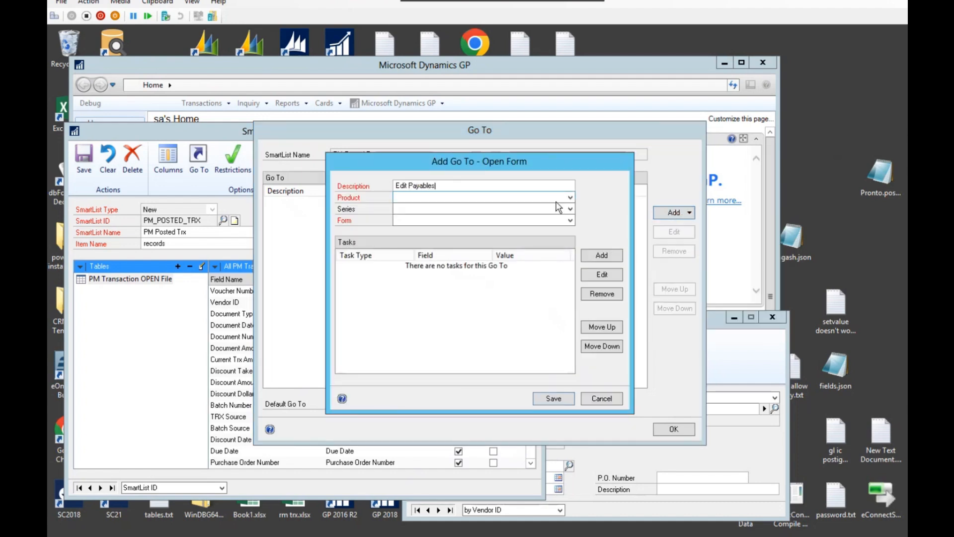
type(" Transactions")
key("Tab")
key("Tab")
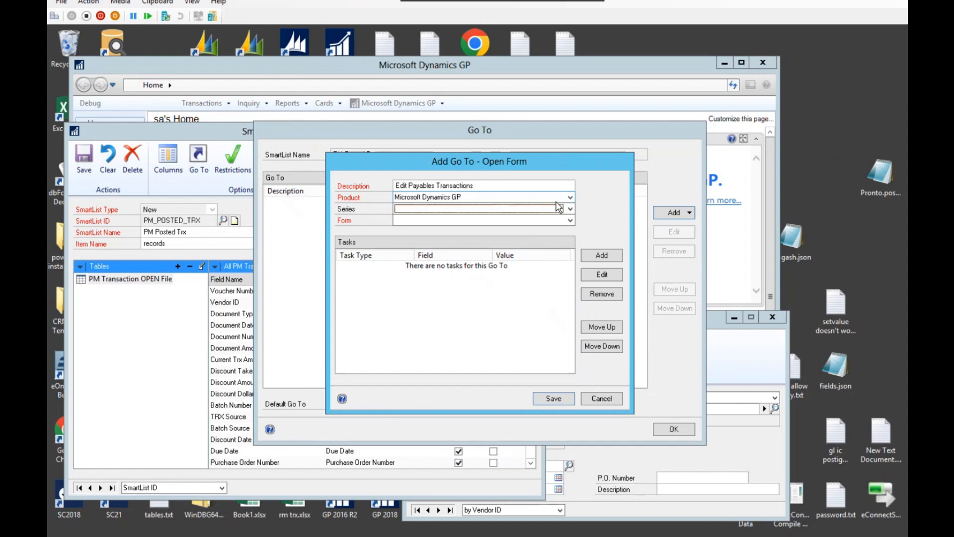
Step: Set the Go To's series to Purchasing and its form to Edit Payables Transaction, then save it and confirm the Go To list
left_click(557, 210)
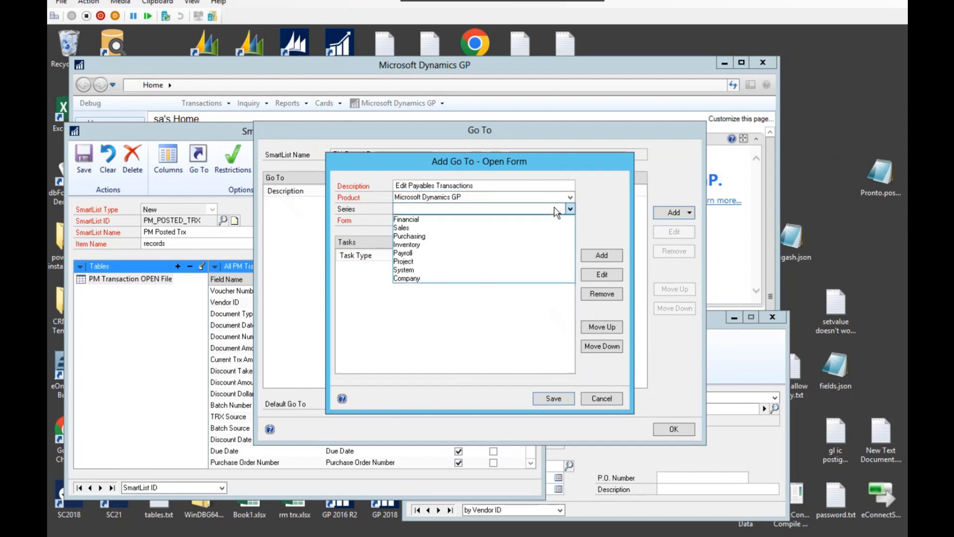
left_click(424, 237)
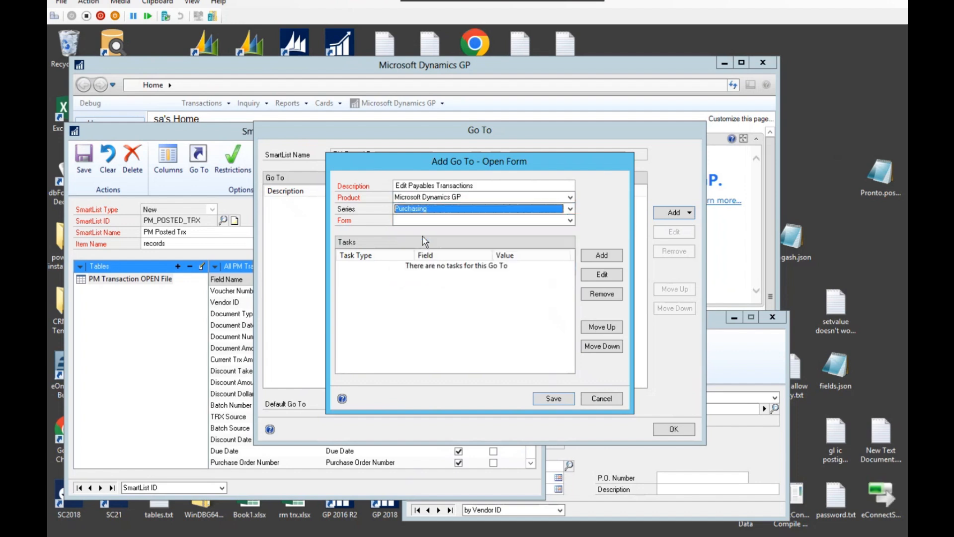
left_click(569, 225)
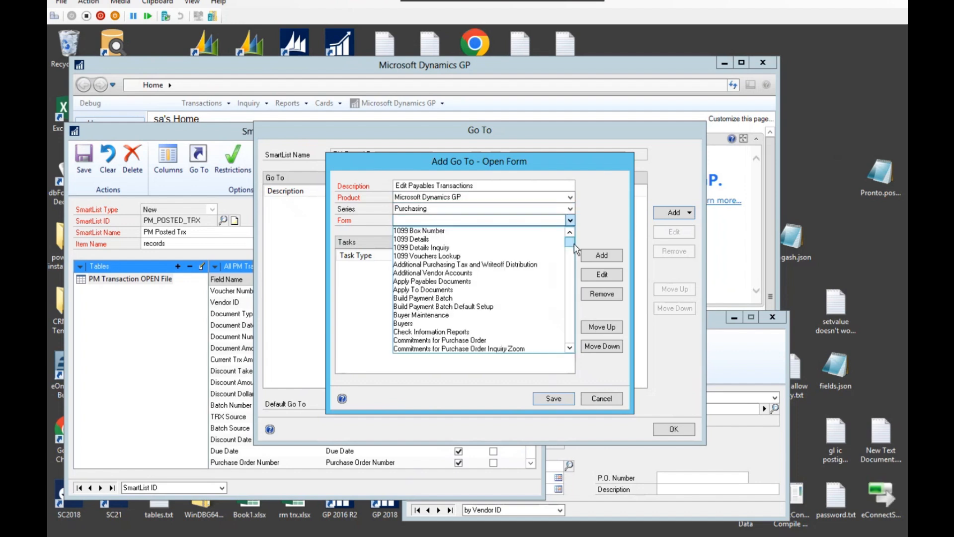
left_click_drag(570, 244, 572, 265)
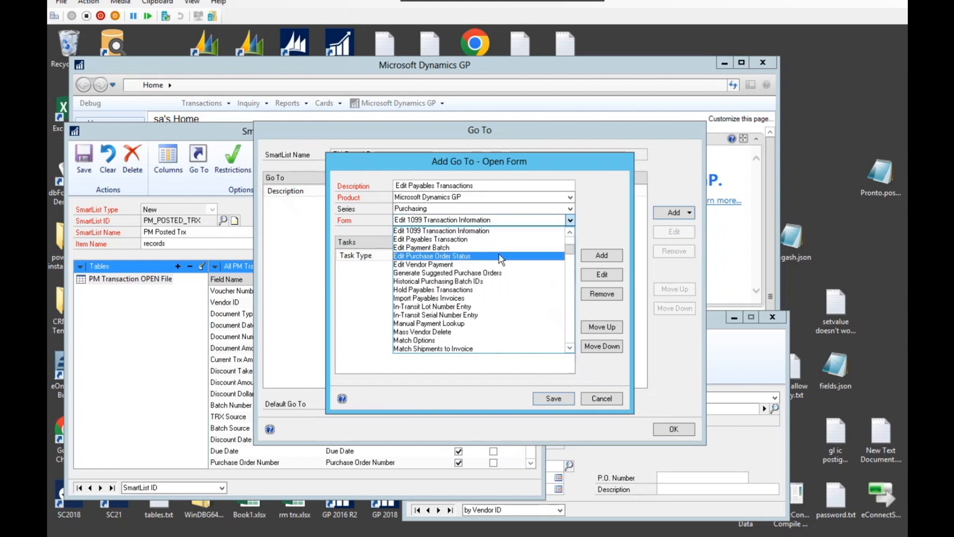
left_click(448, 239)
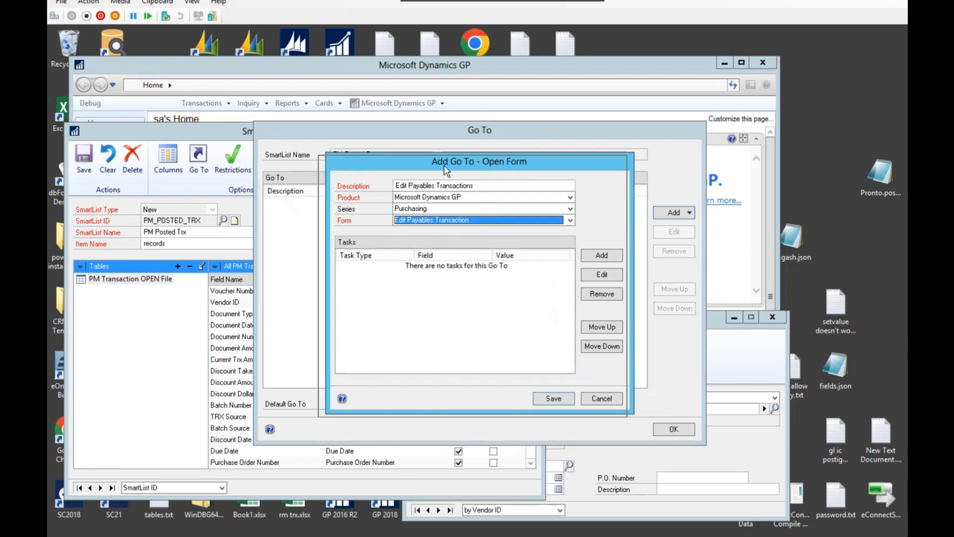
left_click_drag(450, 164, 298, 213)
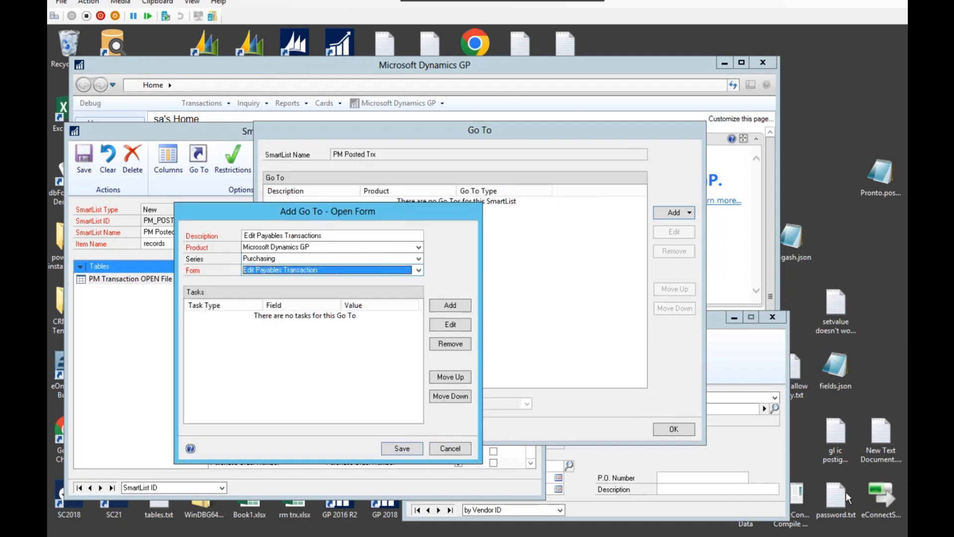
left_click(403, 448)
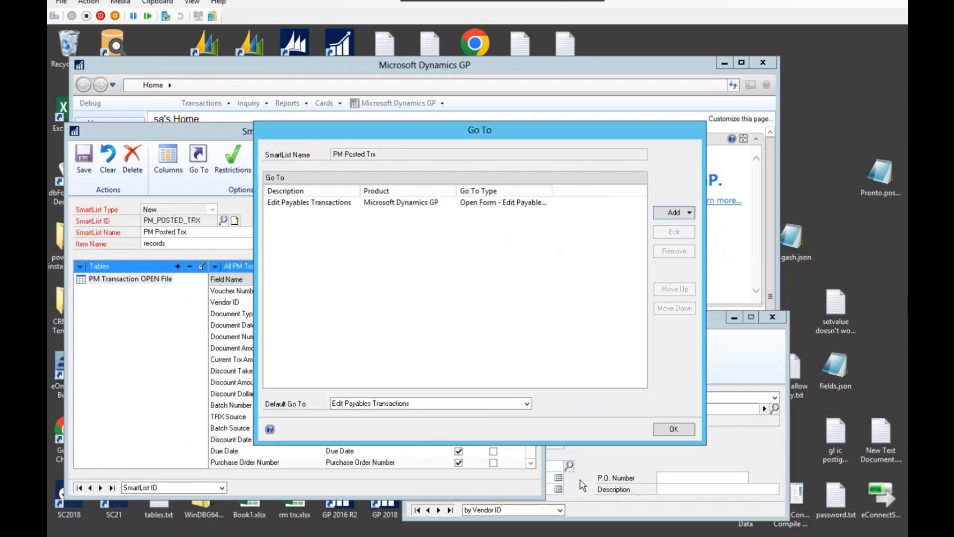
left_click(674, 431)
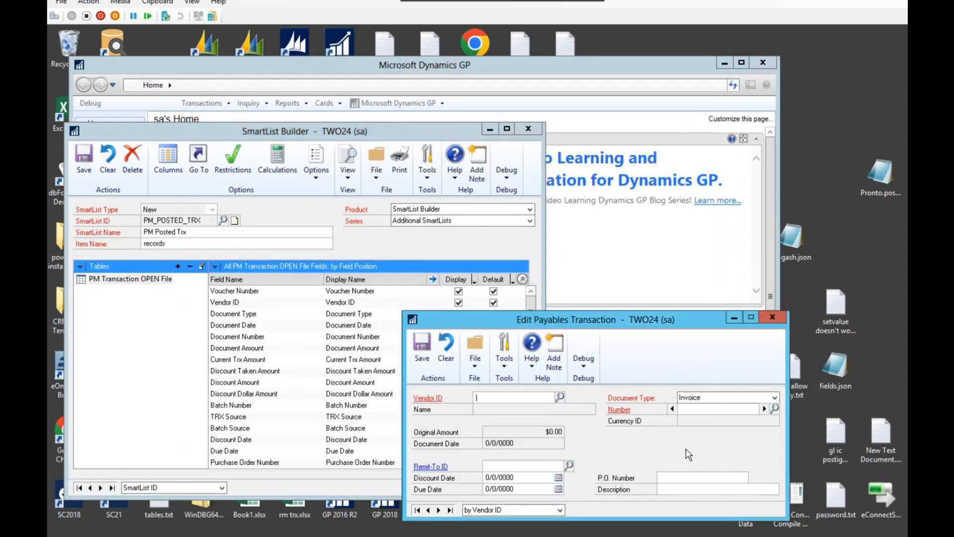
Step: Examine the fields and document type options of the Edit Payables Transaction window
left_click_drag(649, 326, 725, 329)
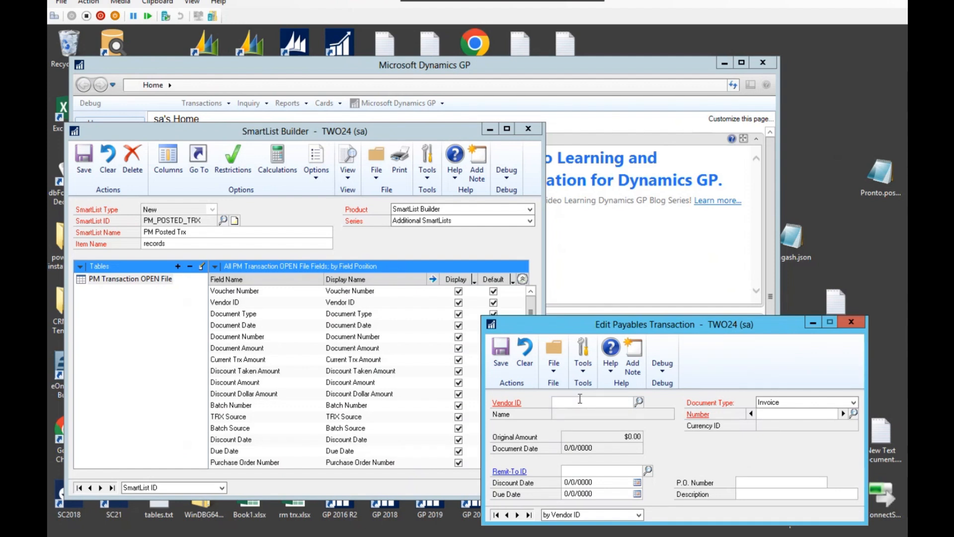
left_click(783, 407)
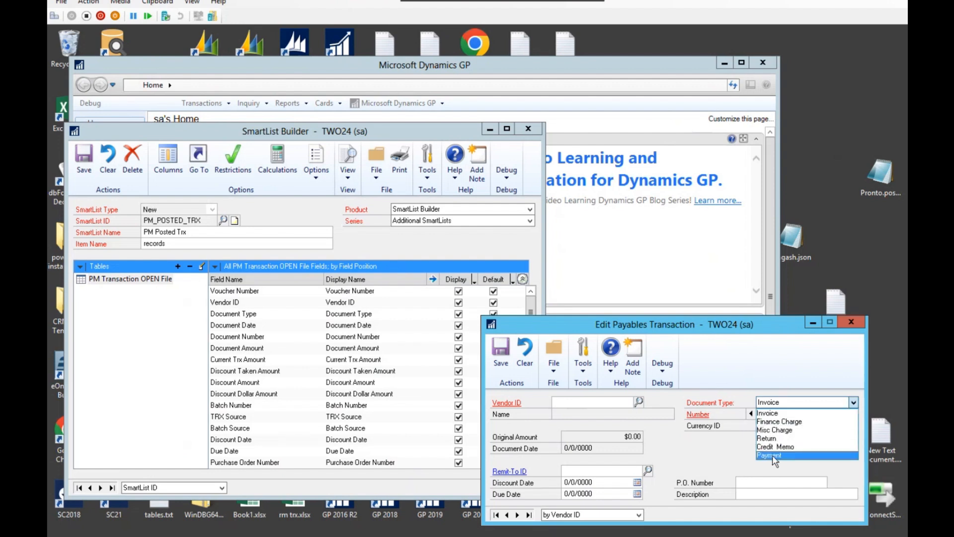
left_click(770, 413)
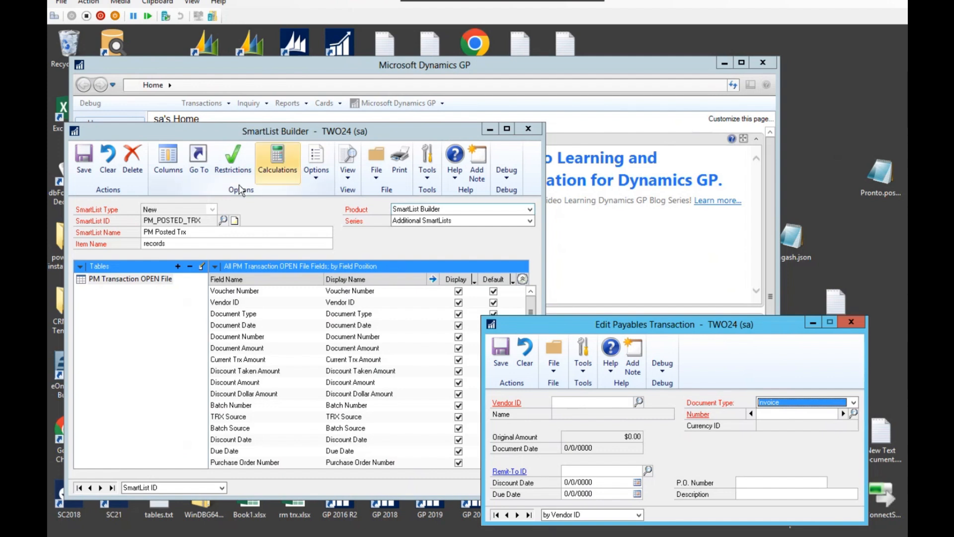
Step: Reopen the Edit Payables Transactions Go To and start a task of type Set a field value and run the field script
left_click(198, 158)
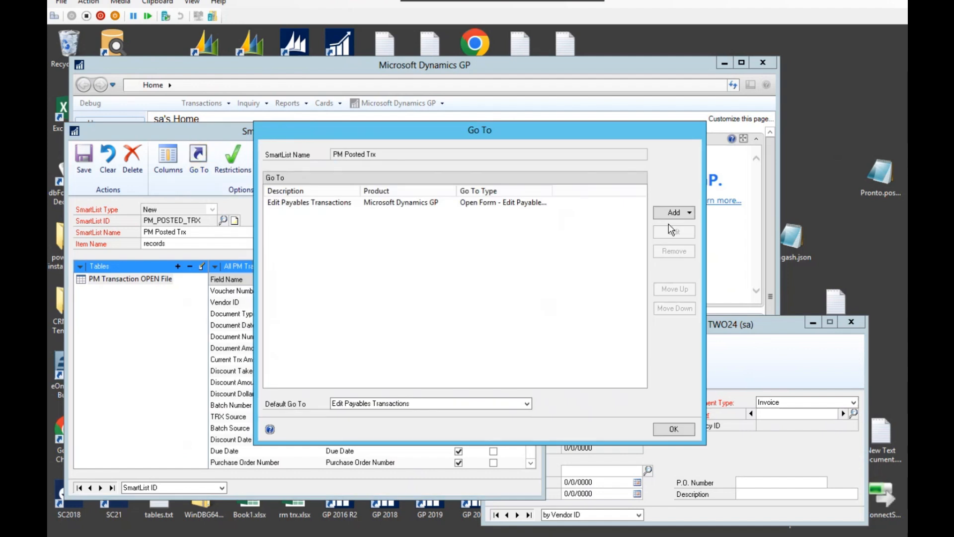
left_click(690, 214)
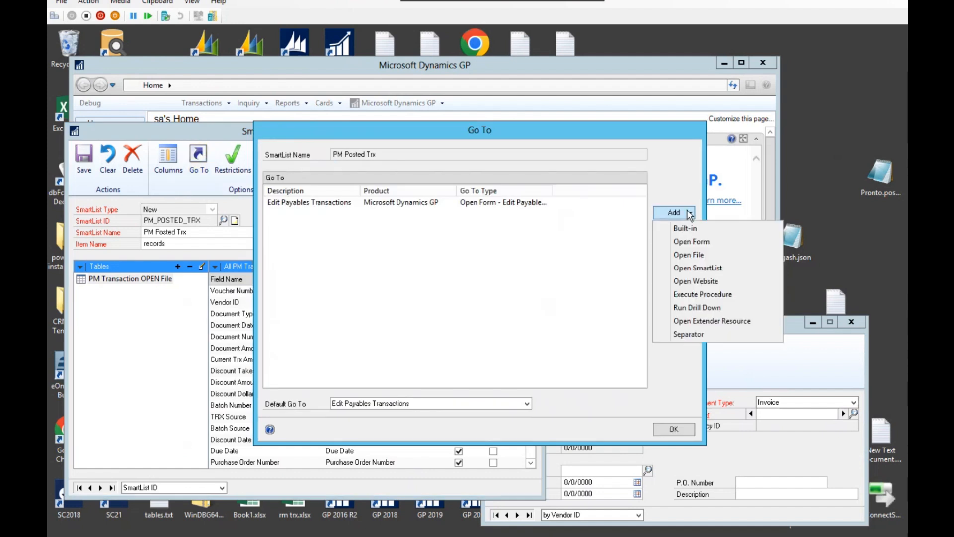
double_click(470, 203)
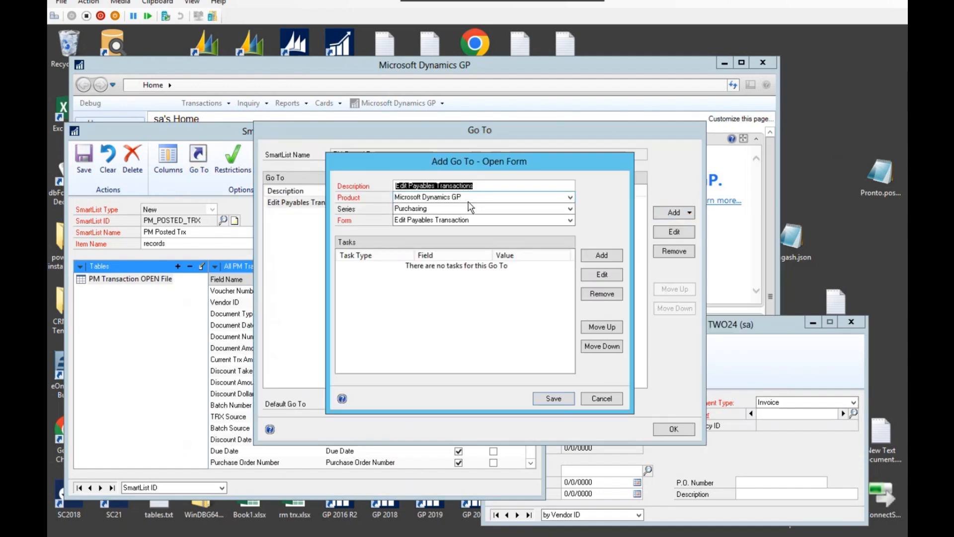
left_click(602, 255)
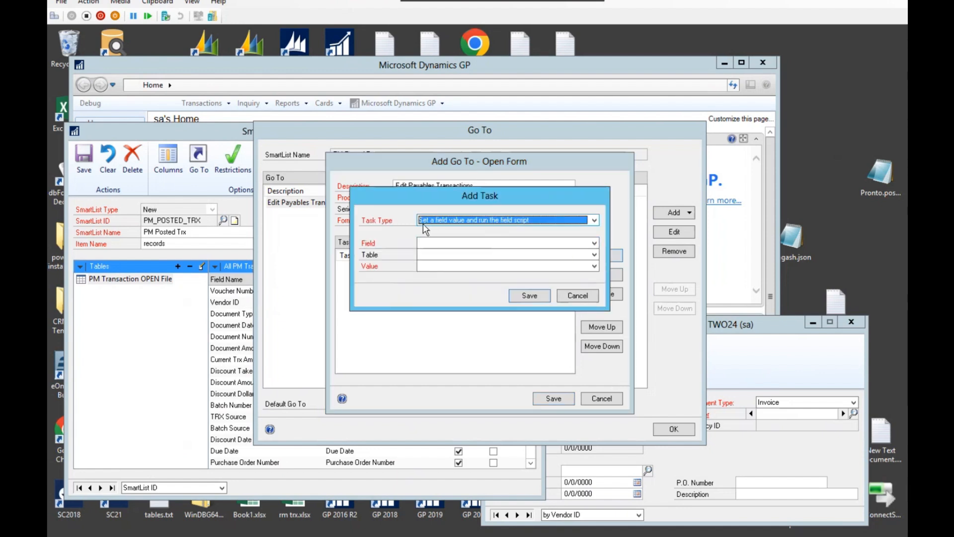
left_click(504, 221)
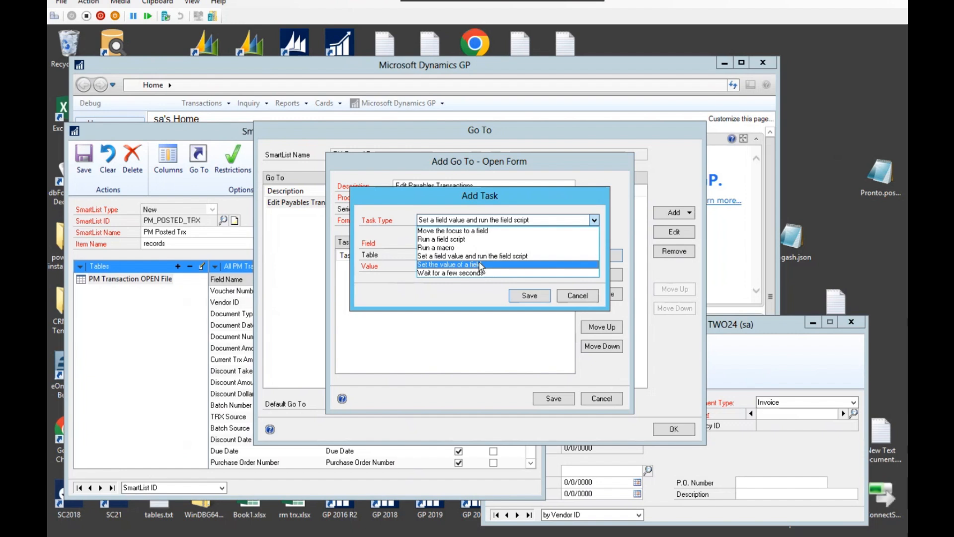
left_click(485, 254)
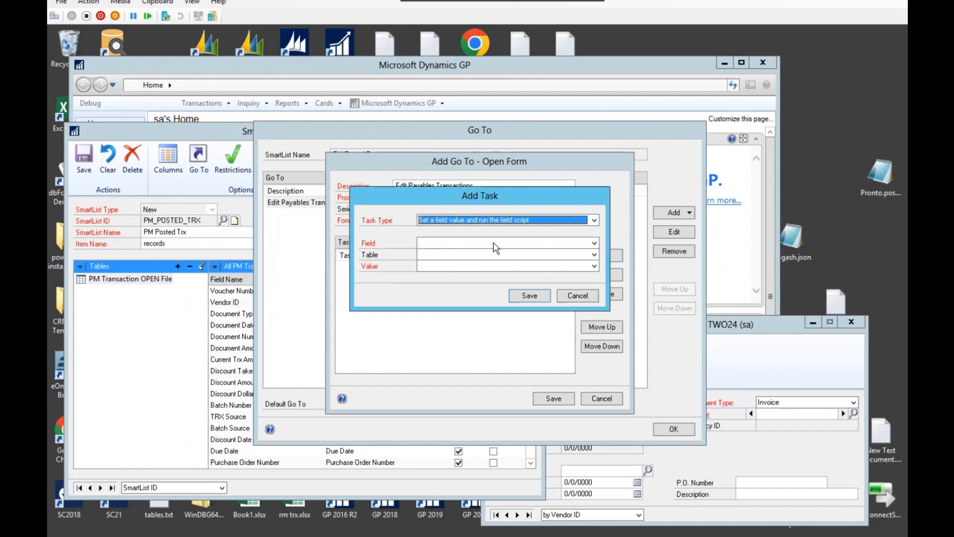
Step: Have the task fill the form's Vendor ID field with Vendor ID from the PM Transaction OPEN File table, and save the task
left_click(475, 244)
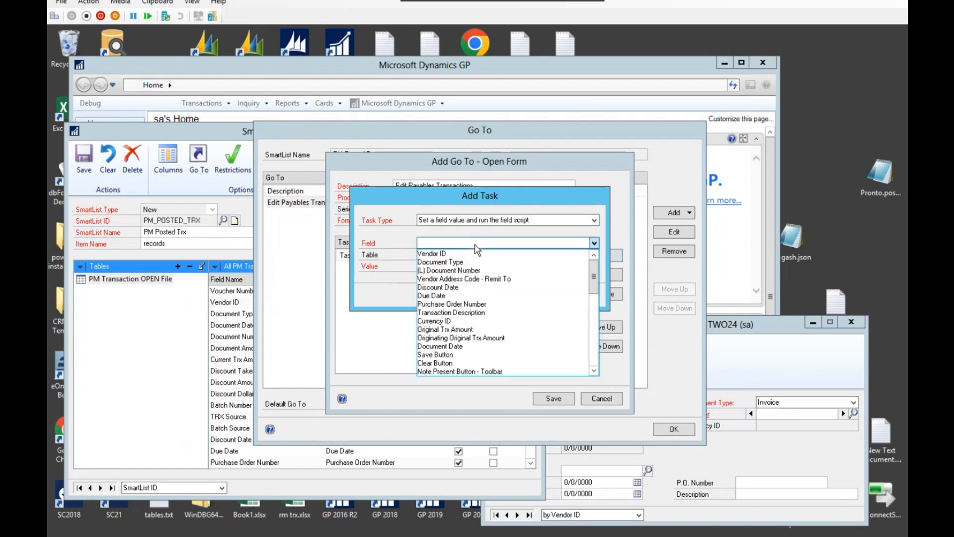
left_click(433, 254)
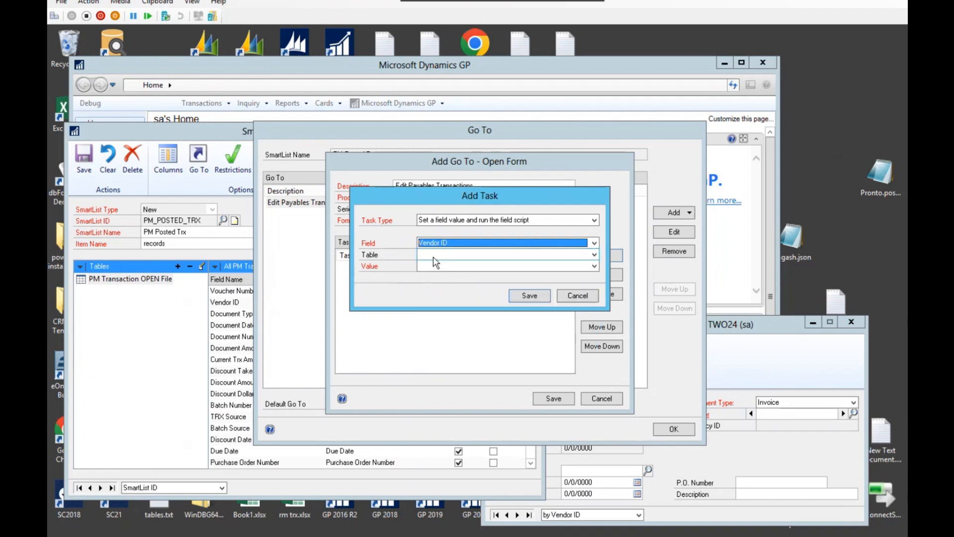
left_click(491, 255)
left_click(470, 265)
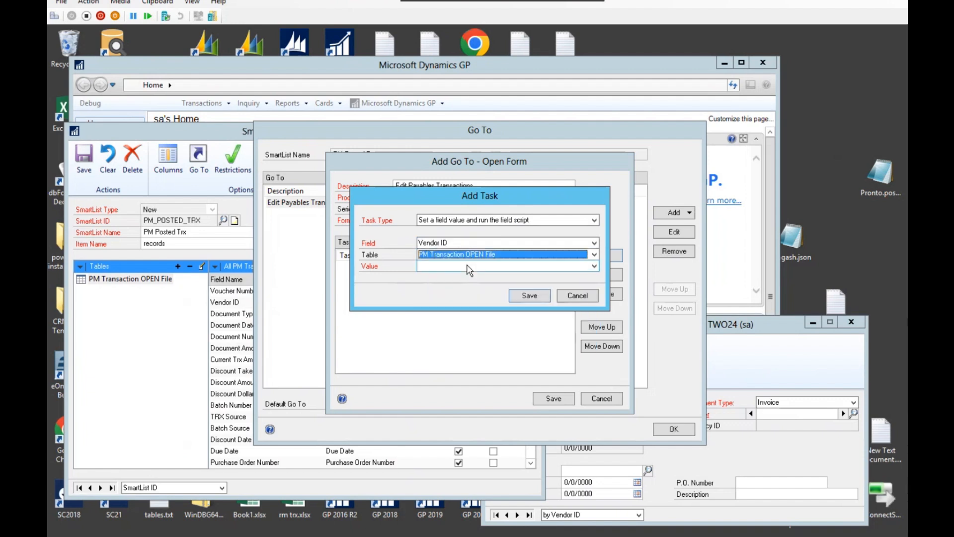
left_click(472, 266)
key("v")
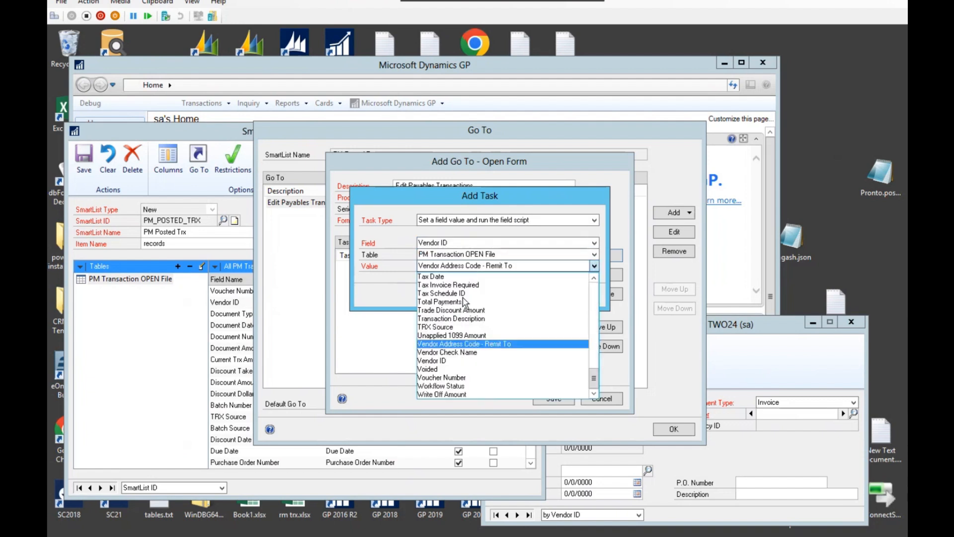
left_click(440, 361)
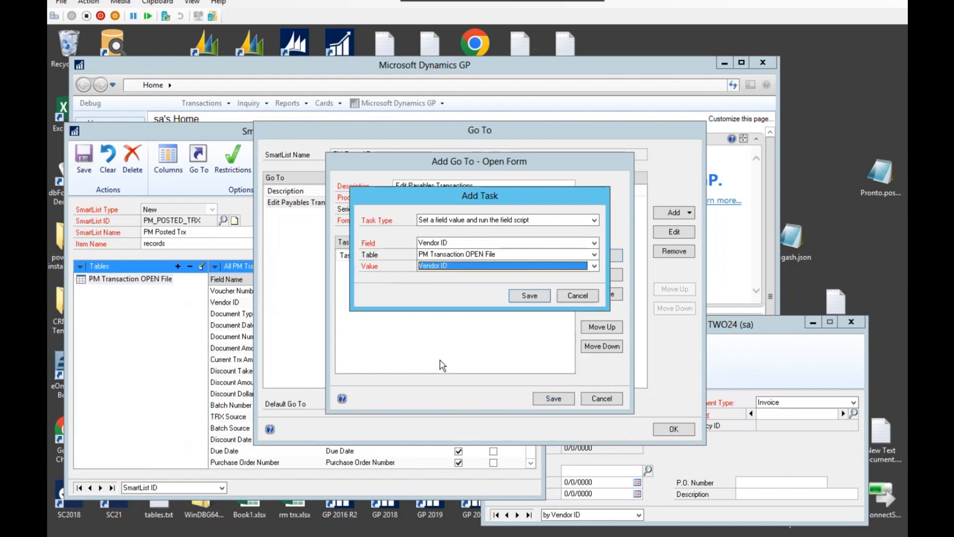
left_click(529, 299)
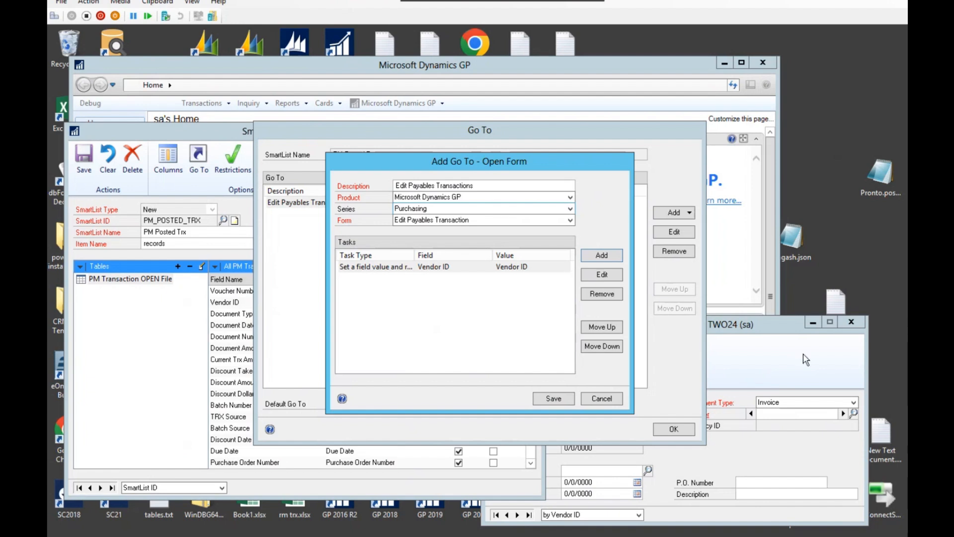
Step: Start another Go To task for the form's Document Type field, using the PM Transaction OPEN File table
left_click(602, 255)
left_click(452, 278)
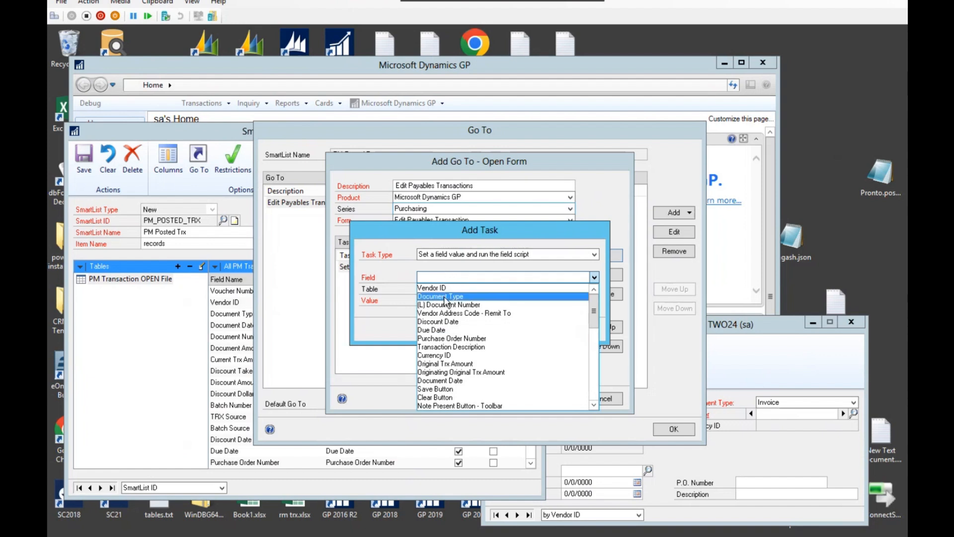
left_click(445, 297)
left_click(455, 290)
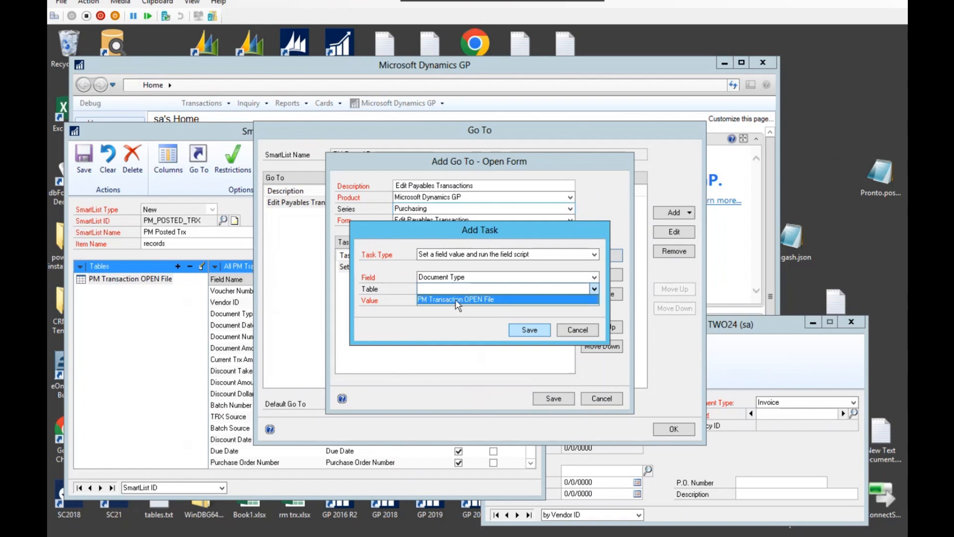
left_click(455, 299)
Step: Set the task's value to Document Type, save the task and the Go To, and confirm the Go To list
left_click(457, 300)
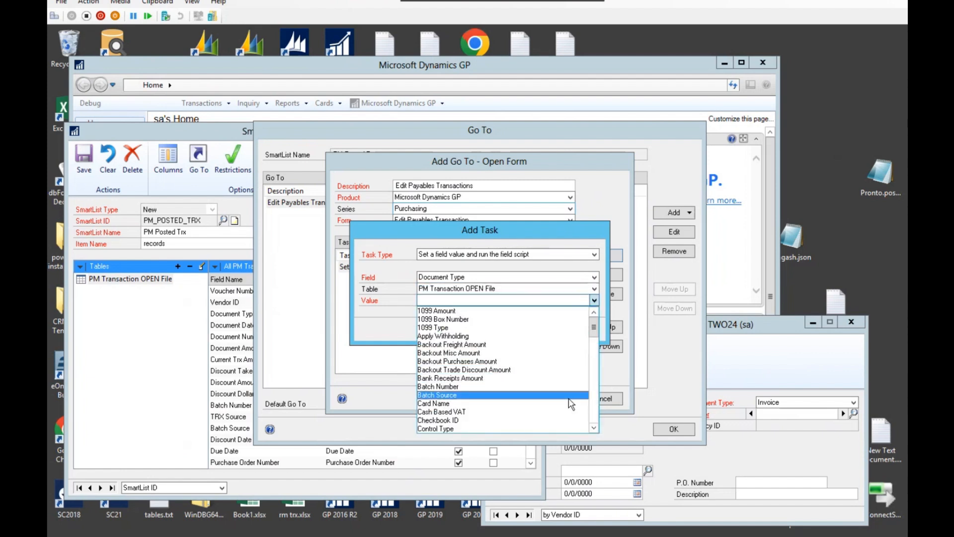
left_click(594, 428)
left_click(594, 428)
left_click(594, 429)
left_click(595, 429)
left_click(594, 429)
left_click(594, 429)
left_click(594, 429)
left_click(595, 429)
left_click(594, 429)
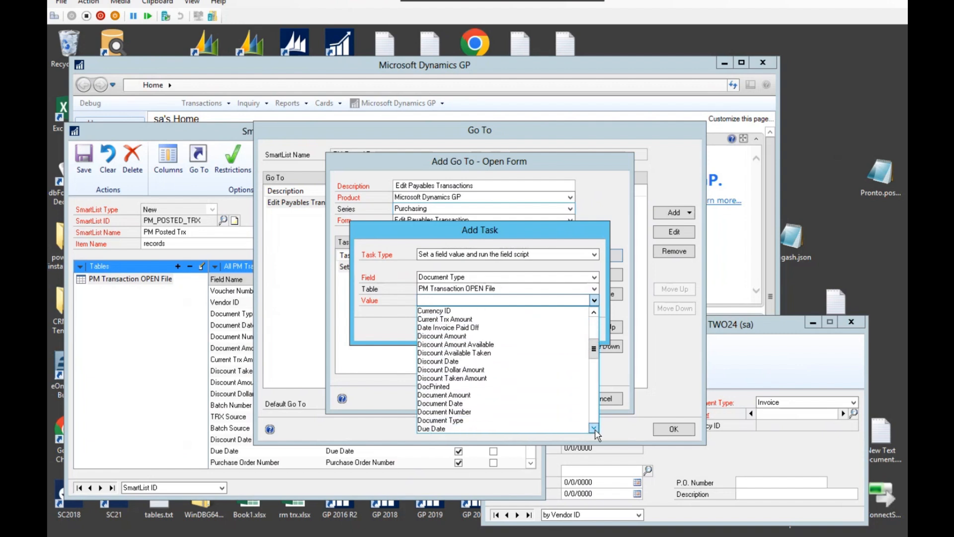
left_click(595, 429)
left_click(595, 428)
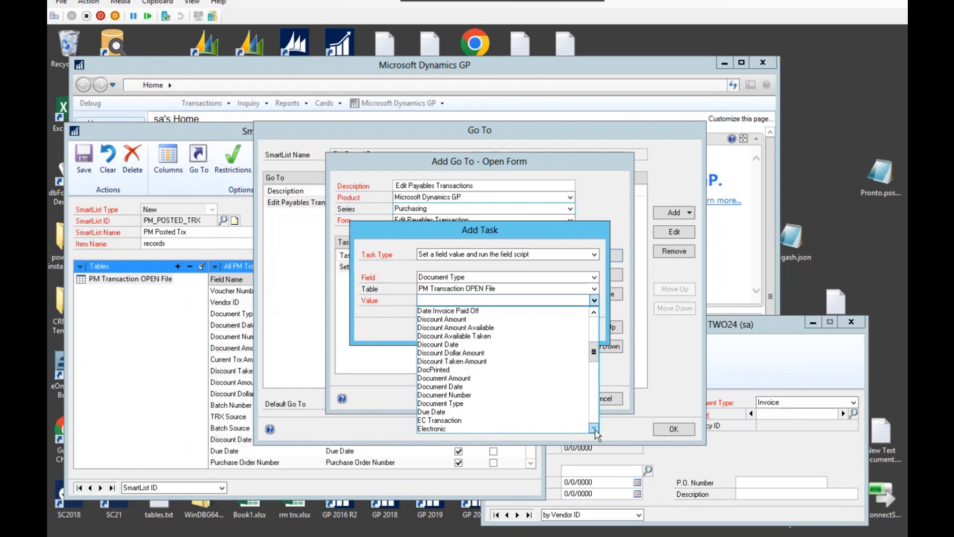
left_click(594, 428)
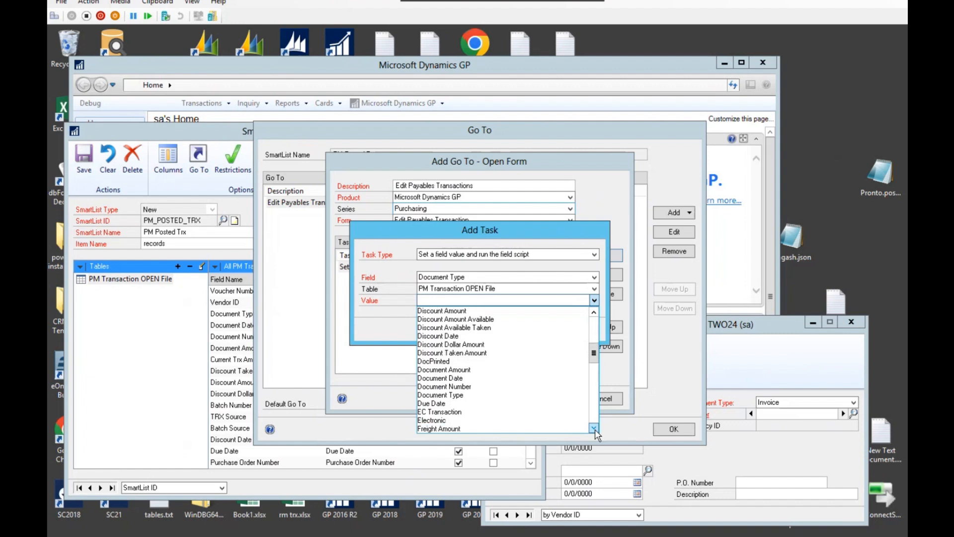
left_click(462, 395)
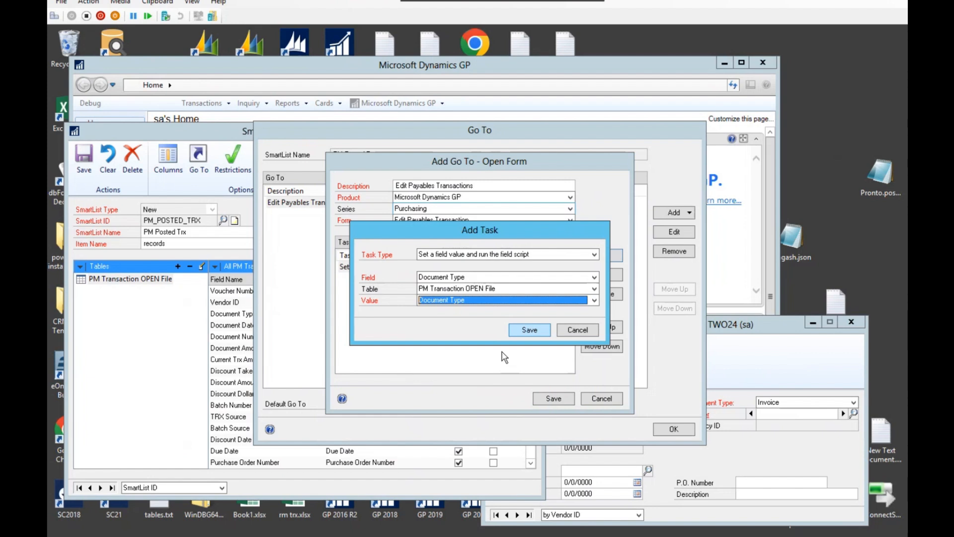
left_click(530, 328)
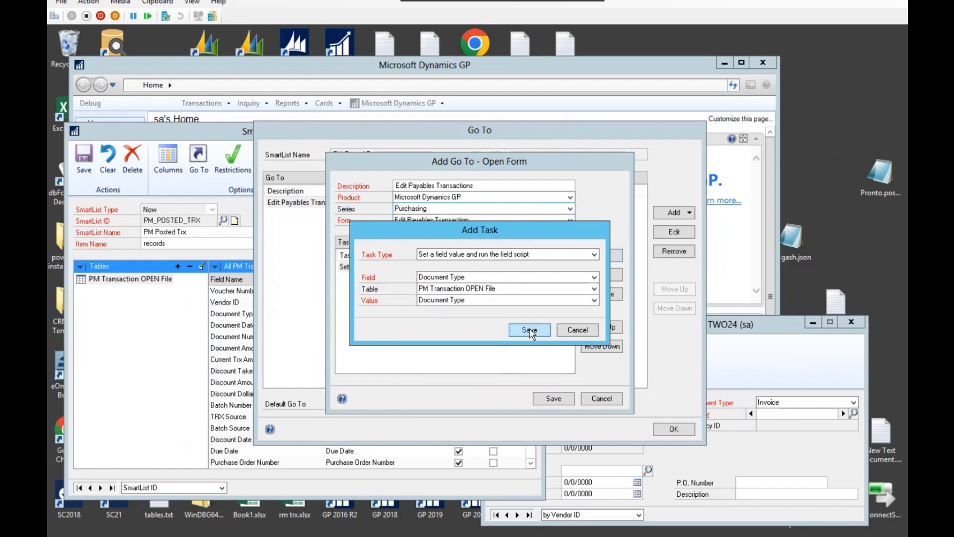
left_click(553, 399)
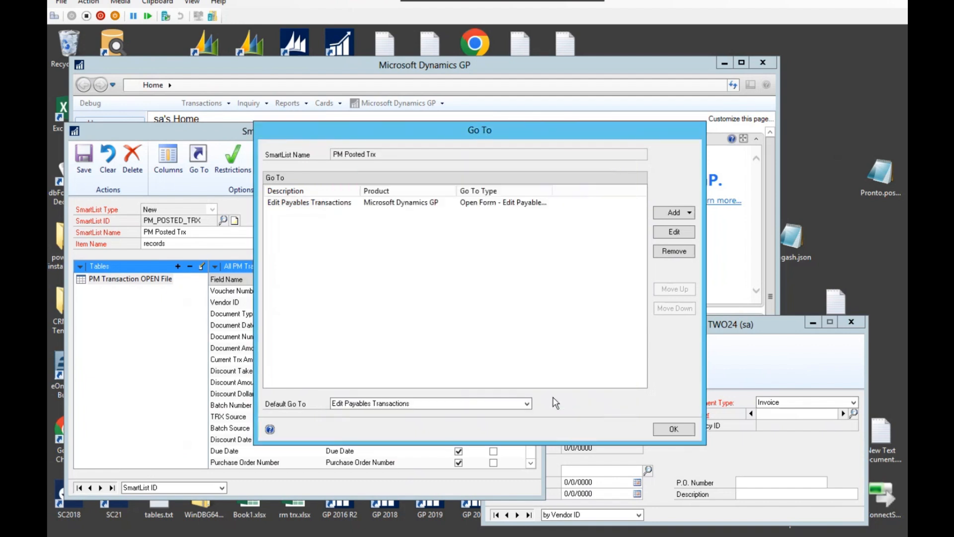
left_click(664, 428)
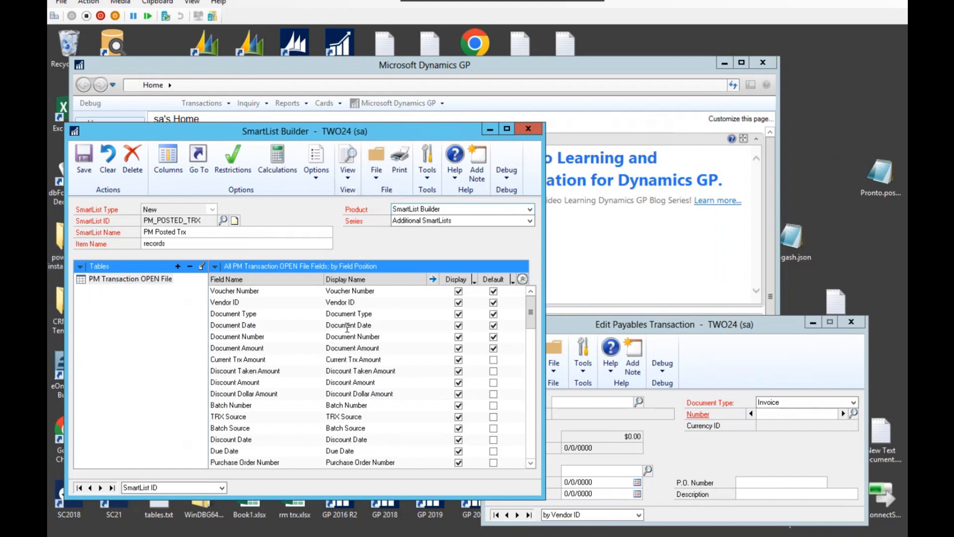
Step: Compare the list options of the SmartList's Document Type field with the document types offered in the Edit Payables Transaction window
left_click(380, 311)
left_click(433, 279)
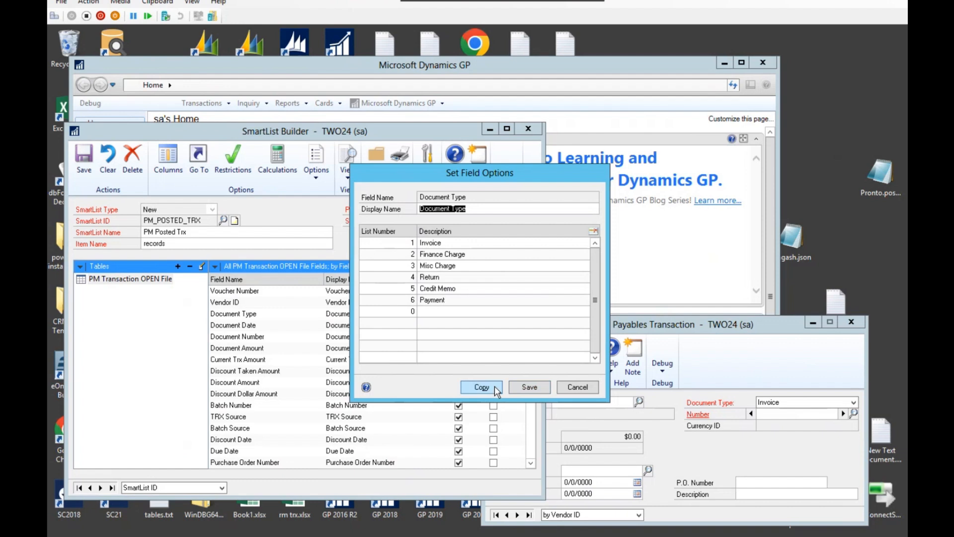
left_click(575, 387)
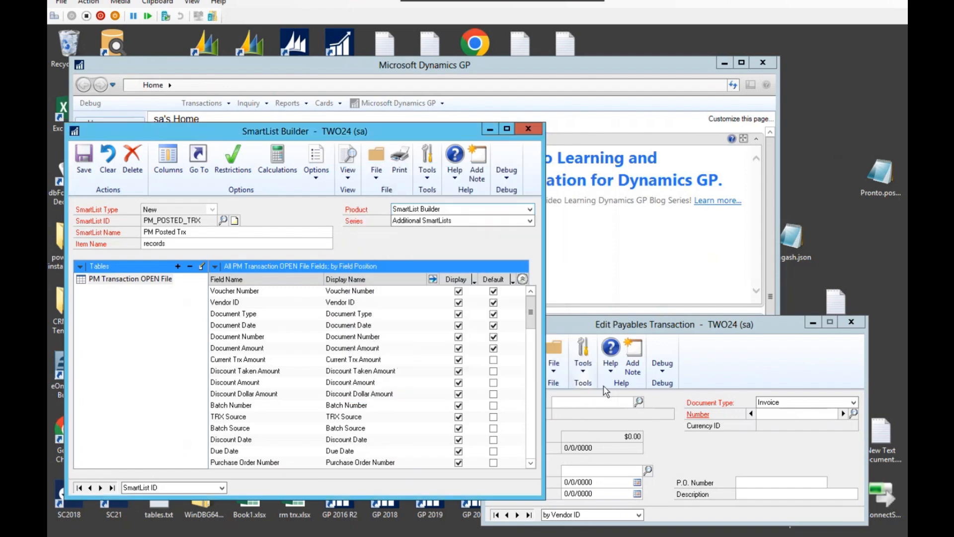
left_click(854, 403)
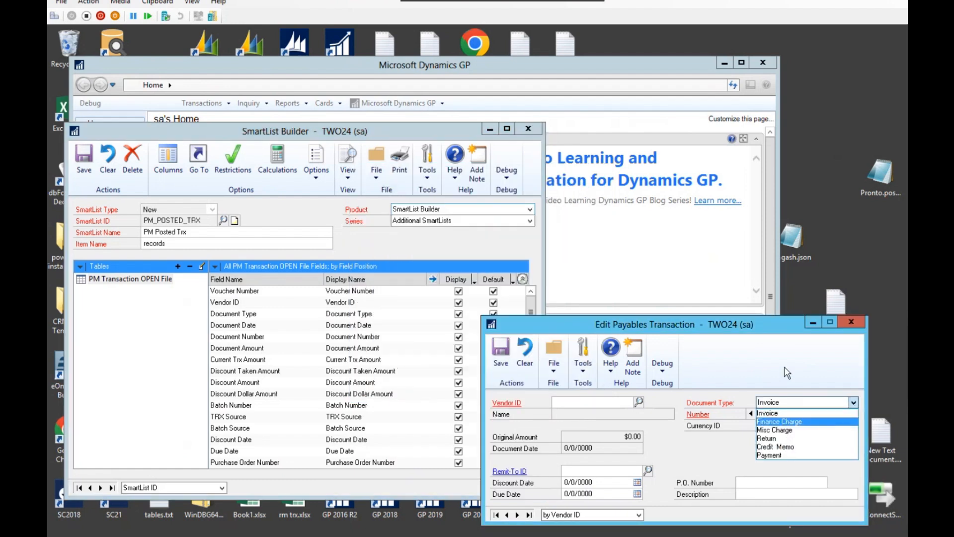
left_click(775, 413)
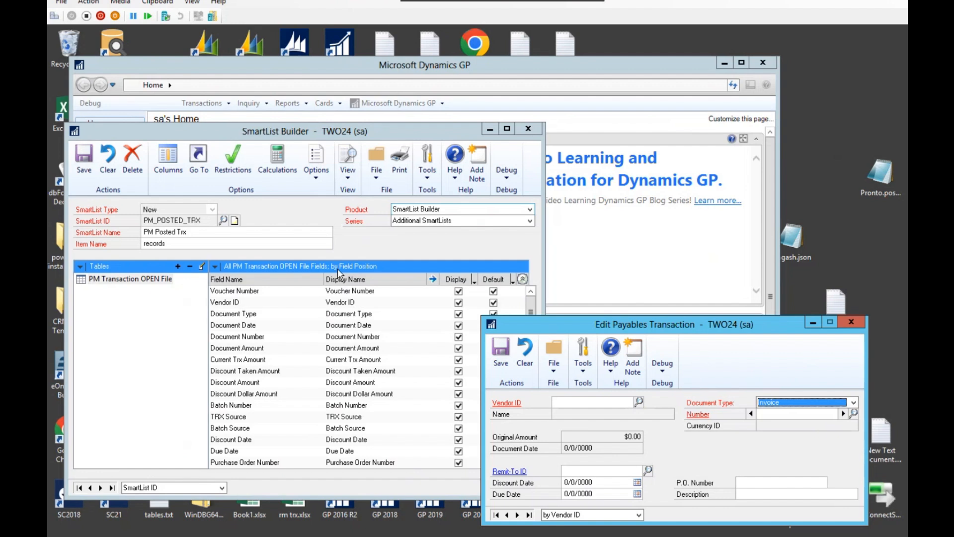
Step: Reopen the Edit Payables Transactions Go To of the PM Posted Trx SmartList for editing
left_click(199, 164)
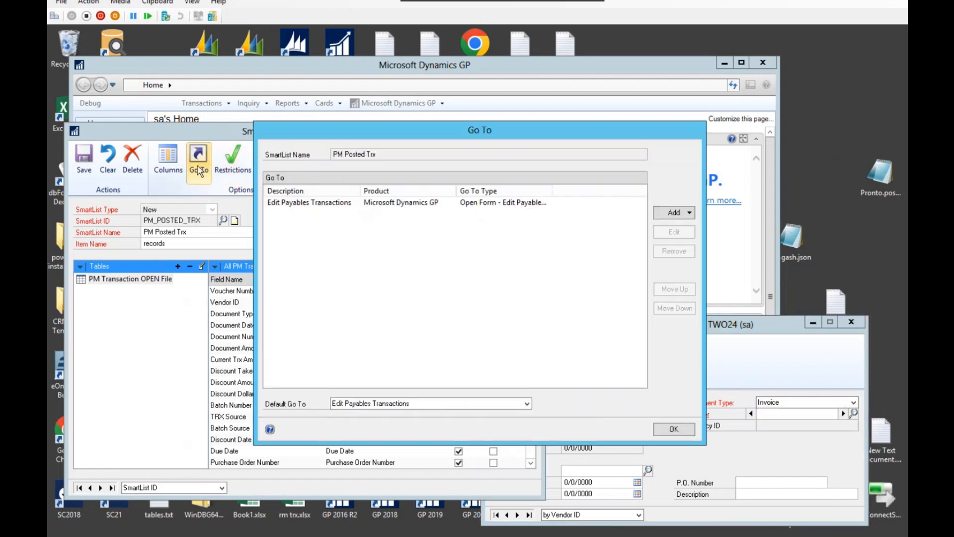
double_click(423, 204)
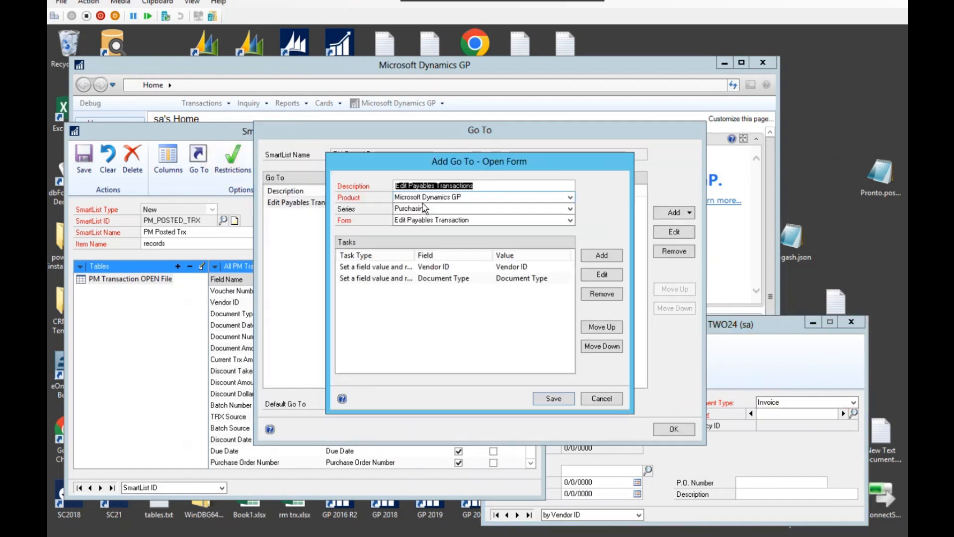
left_click(601, 255)
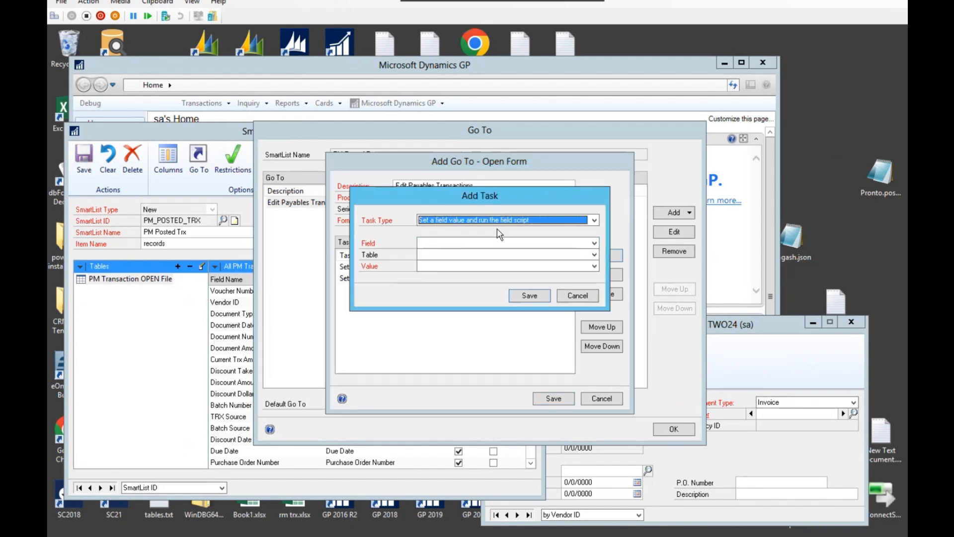
left_click(448, 243)
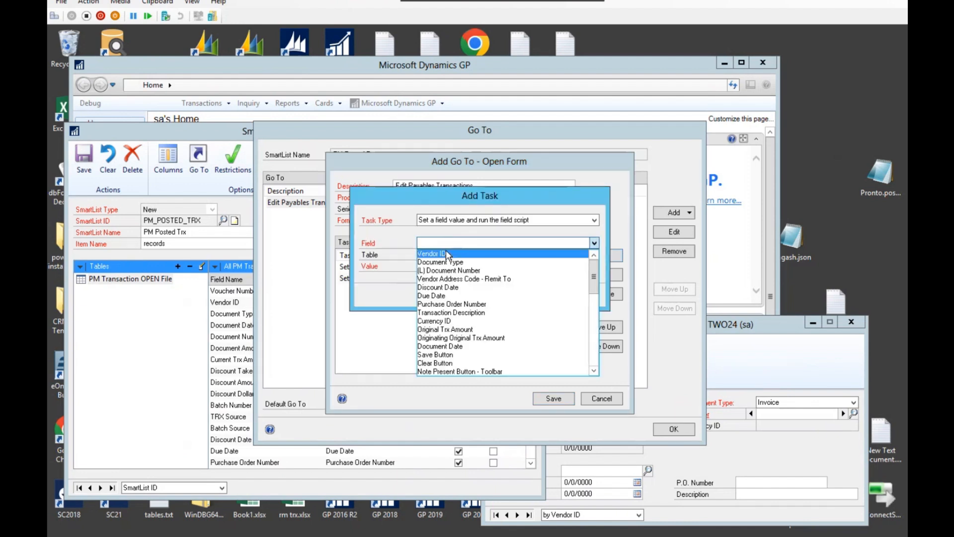
left_click(758, 323)
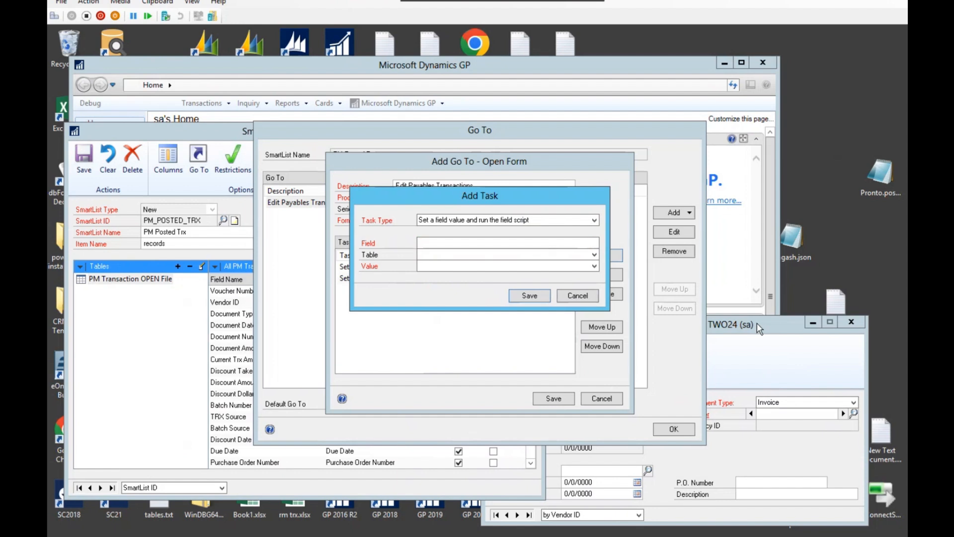
left_click(578, 295)
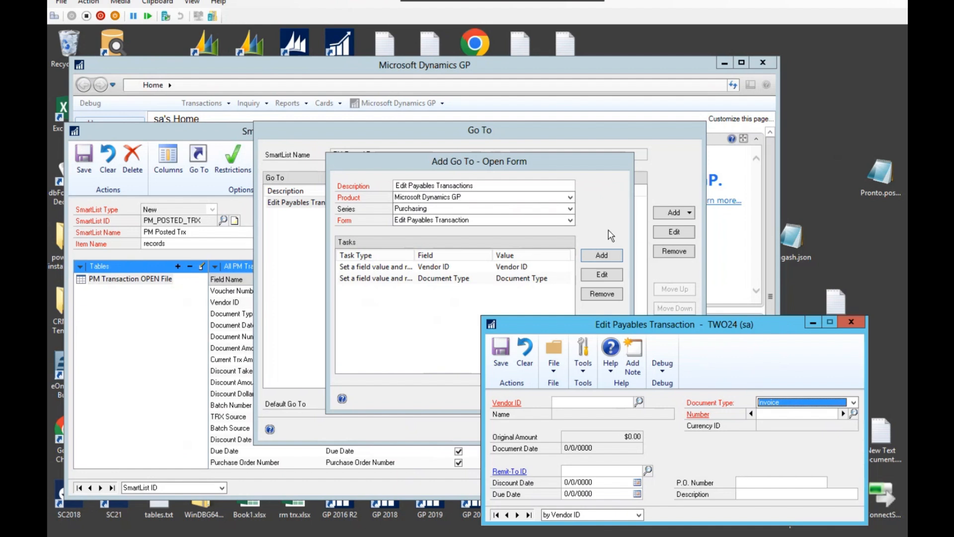
Step: Add and save a task that fills the form's (L) Document Number field with Document Number from the PM Transaction OPEN File table
left_click_drag(546, 163, 432, 160)
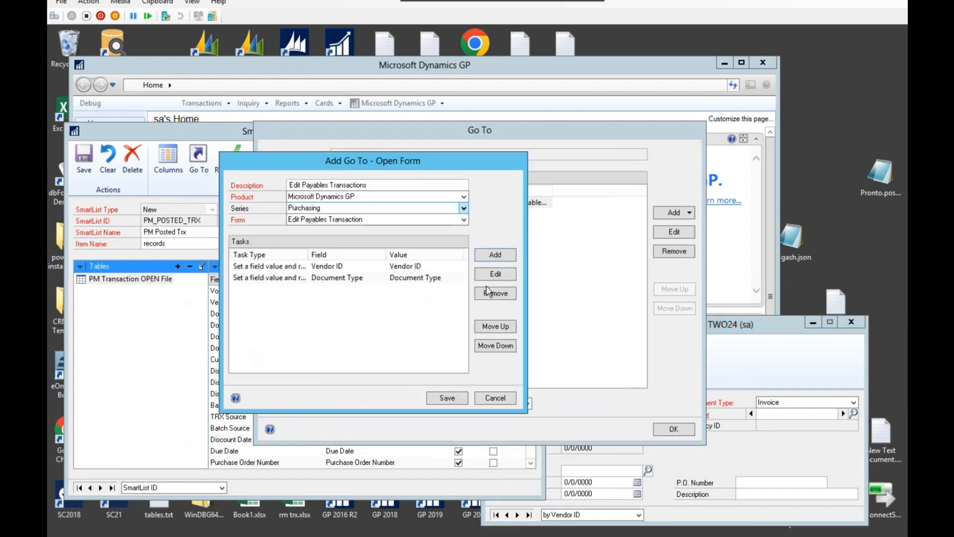
left_click(495, 256)
left_click(587, 277)
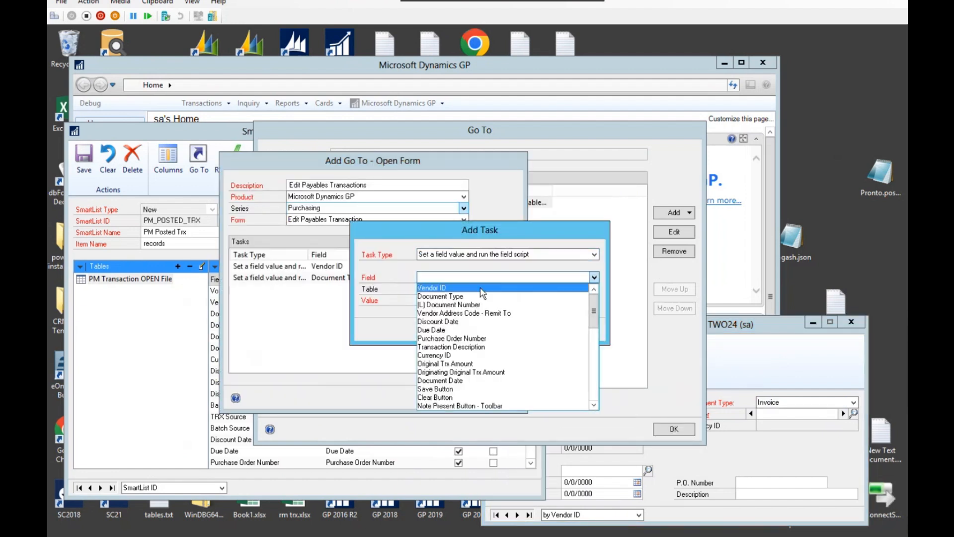
left_click(454, 305)
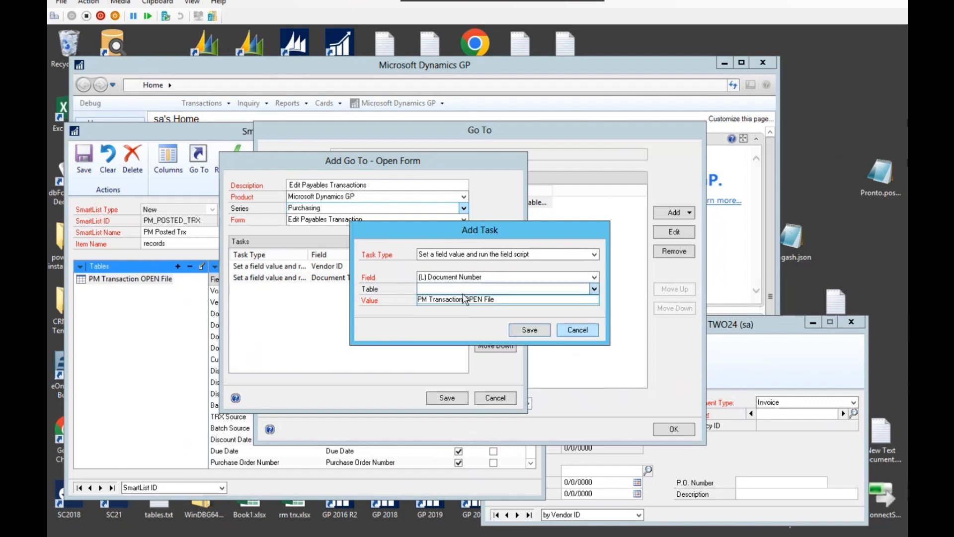
left_click(467, 310)
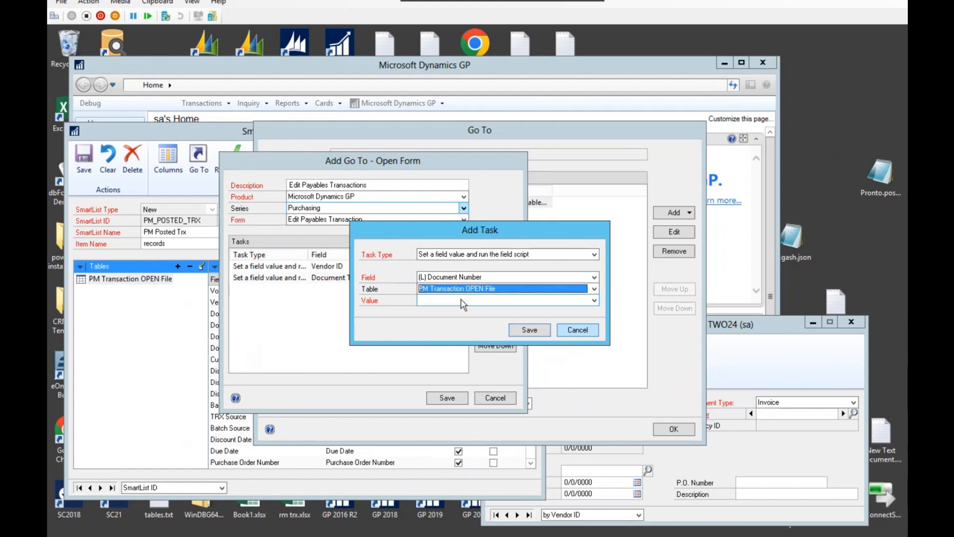
left_click(463, 302)
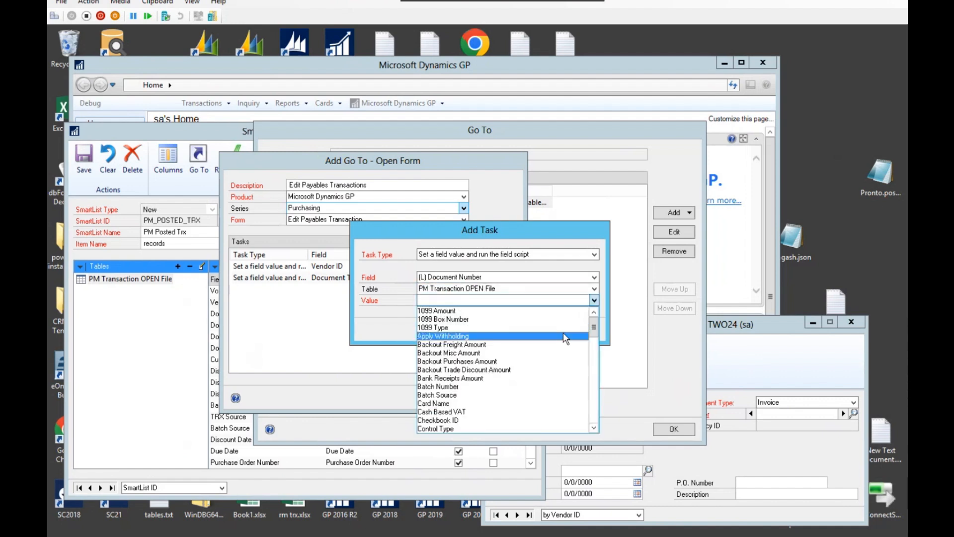
key("d")
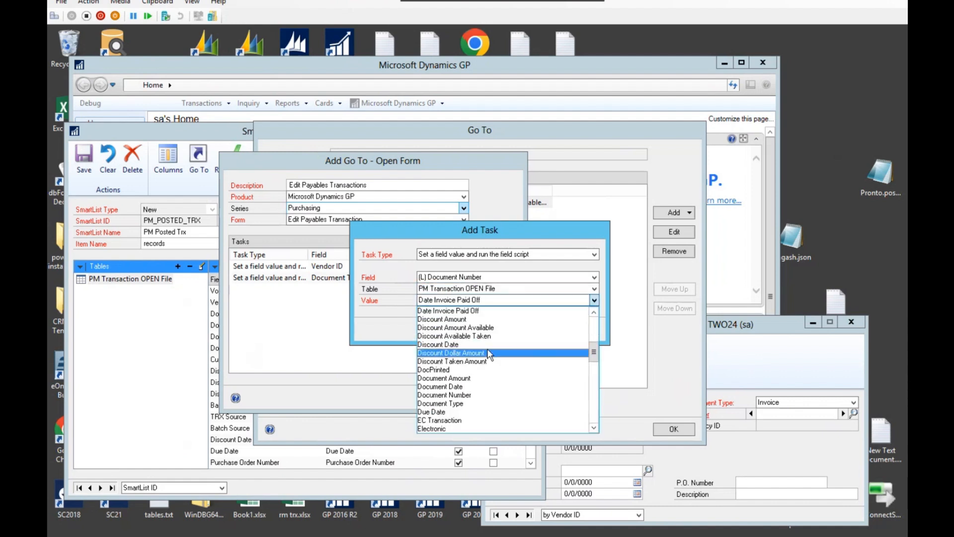
left_click(471, 395)
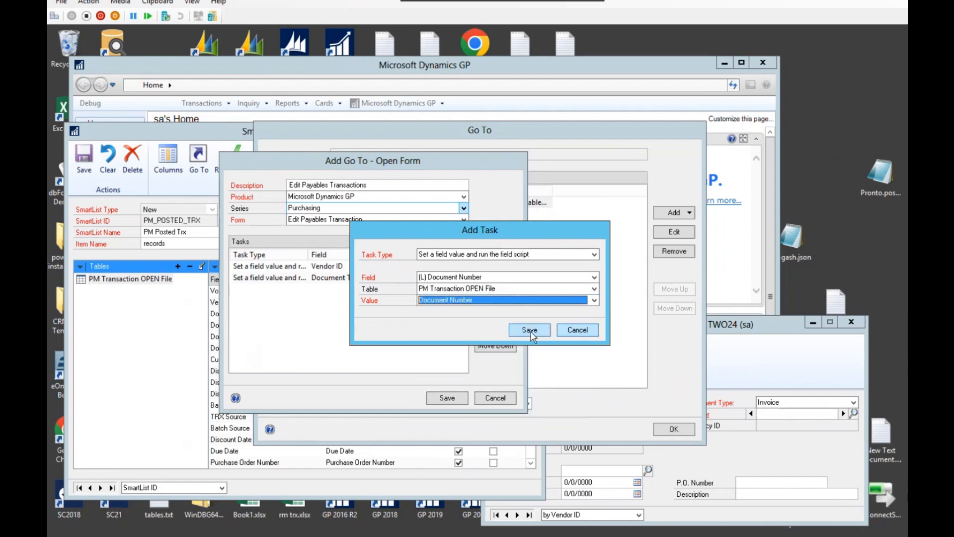
left_click(531, 330)
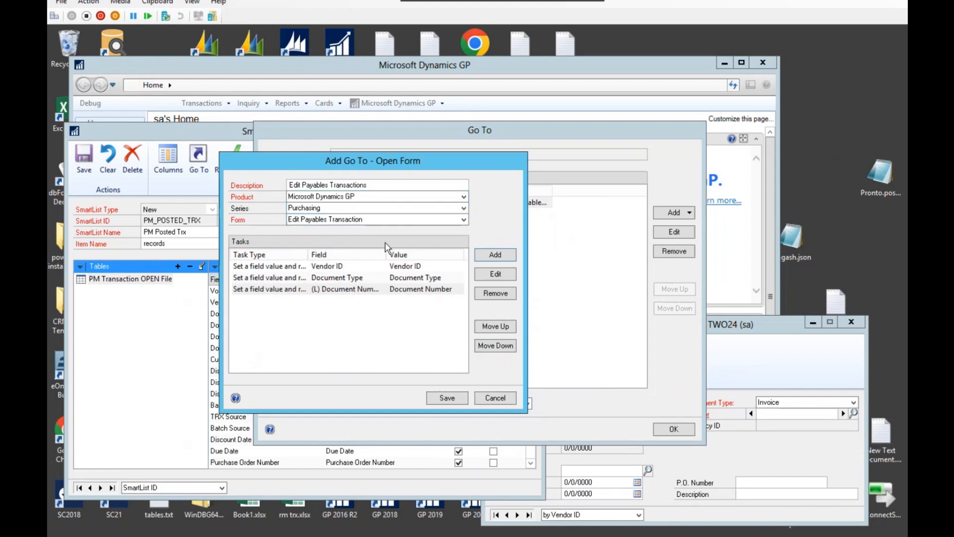
Step: Save the Edit Payables Transactions Go To, and clear and close the Edit Payables Transaction window
left_click(447, 398)
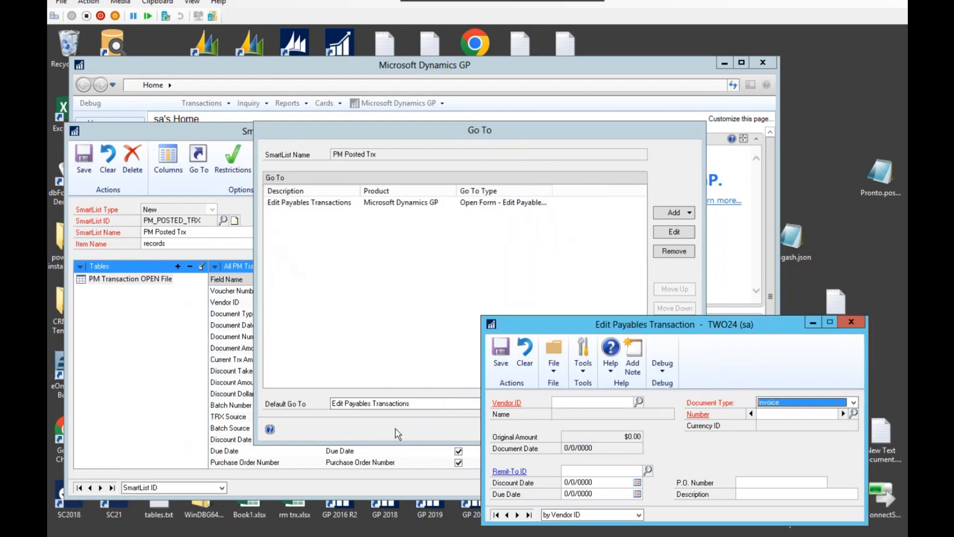
left_click(524, 358)
left_click(853, 323)
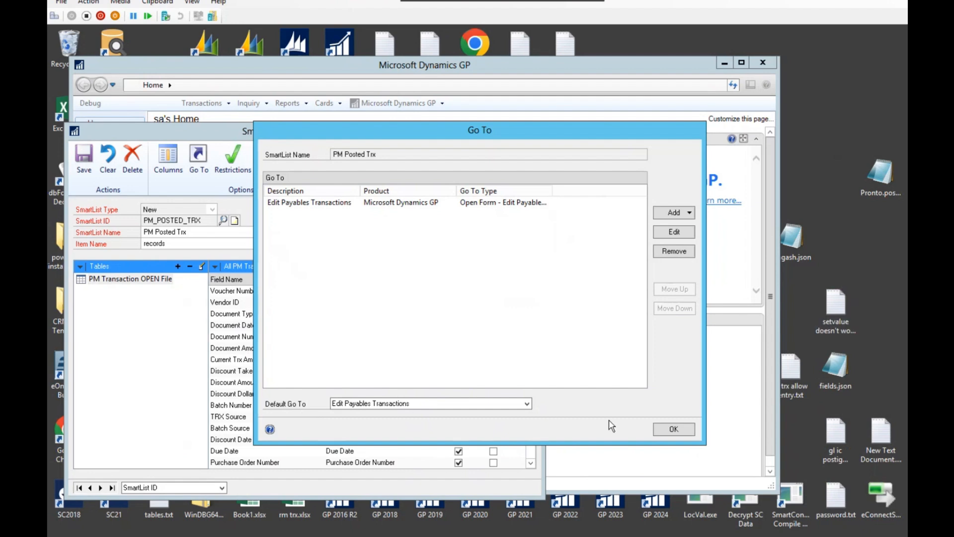
Step: Choose Edit Payables Transactions as the default Go To, confirm the Go To list, and save the PM Posted Trx SmartList
left_click(362, 405)
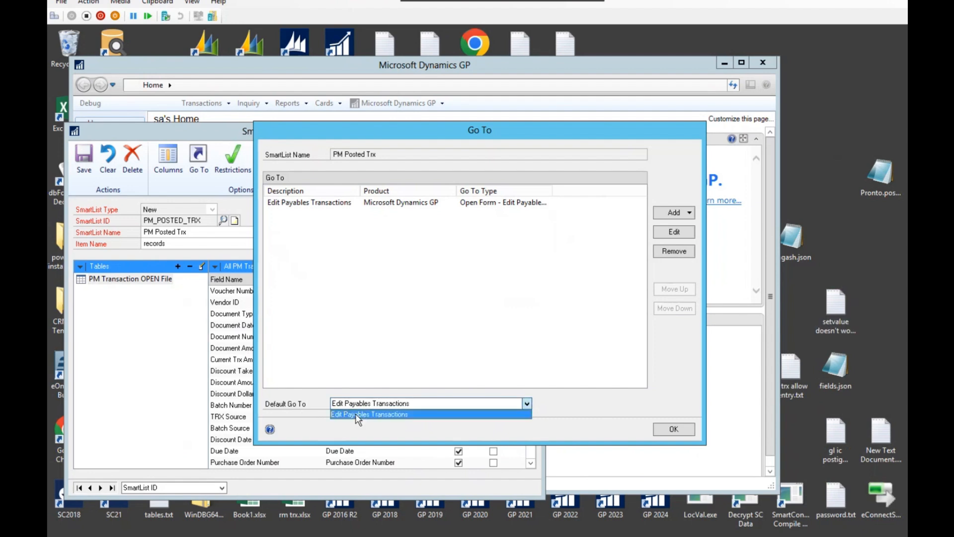
left_click(357, 414)
left_click(679, 430)
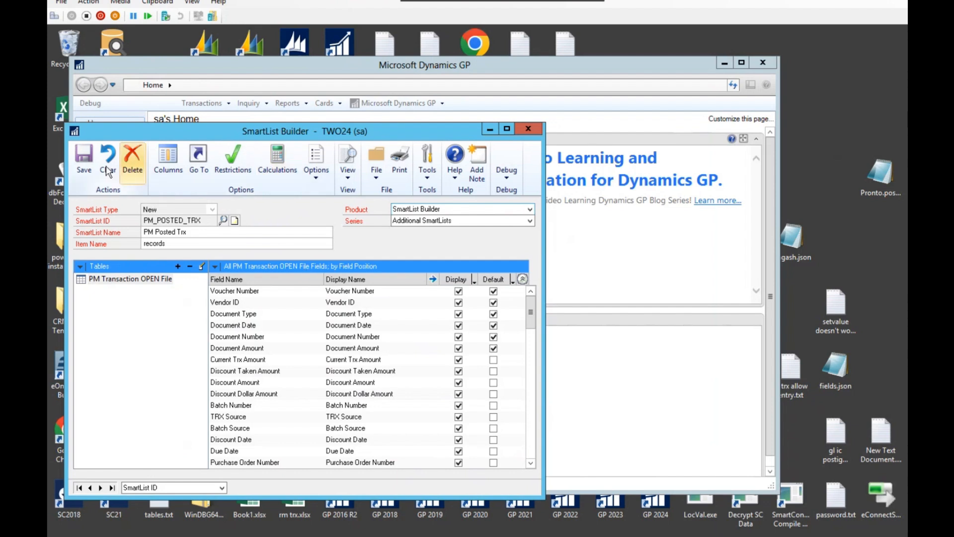
left_click(83, 159)
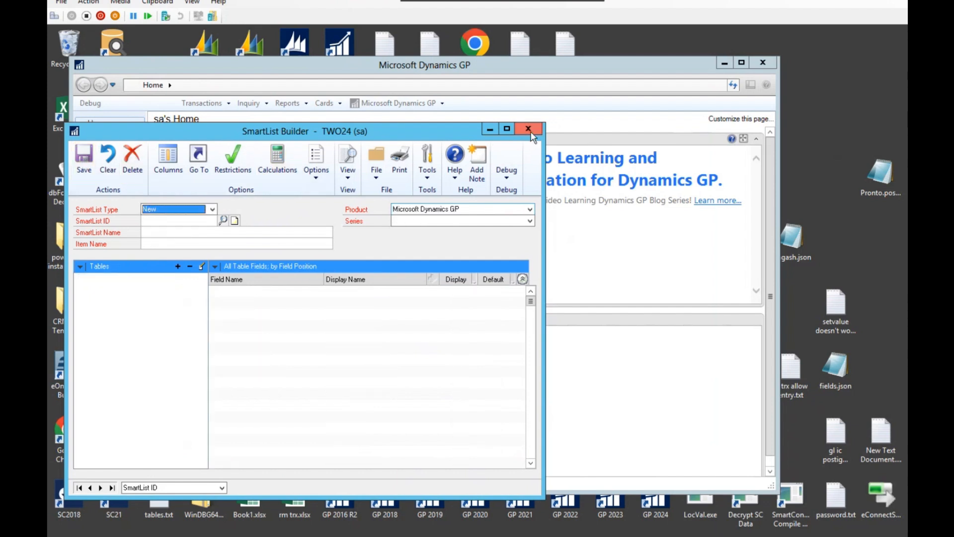
Step: Close SmartList Builder and open the SmartList window
left_click(528, 130)
left_click(406, 104)
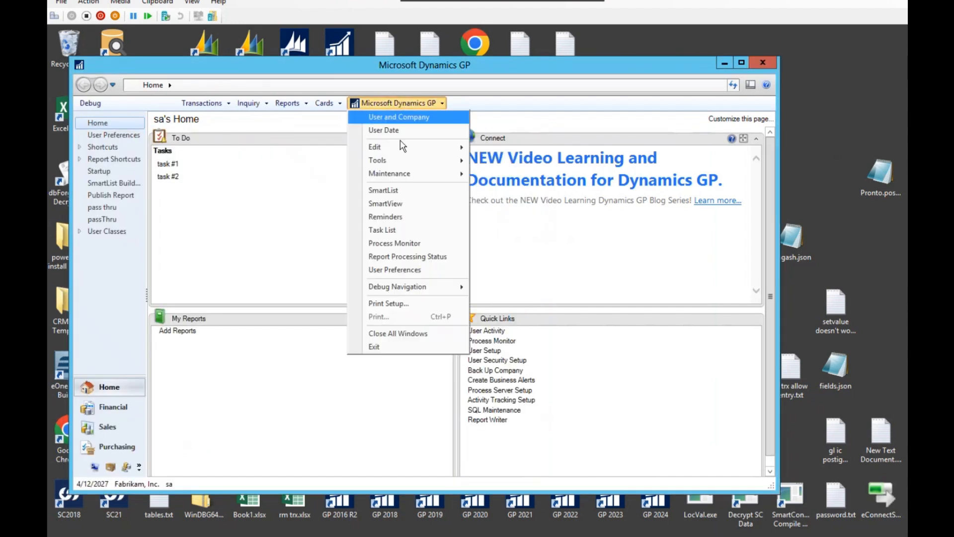
left_click(390, 190)
left_click(462, 324)
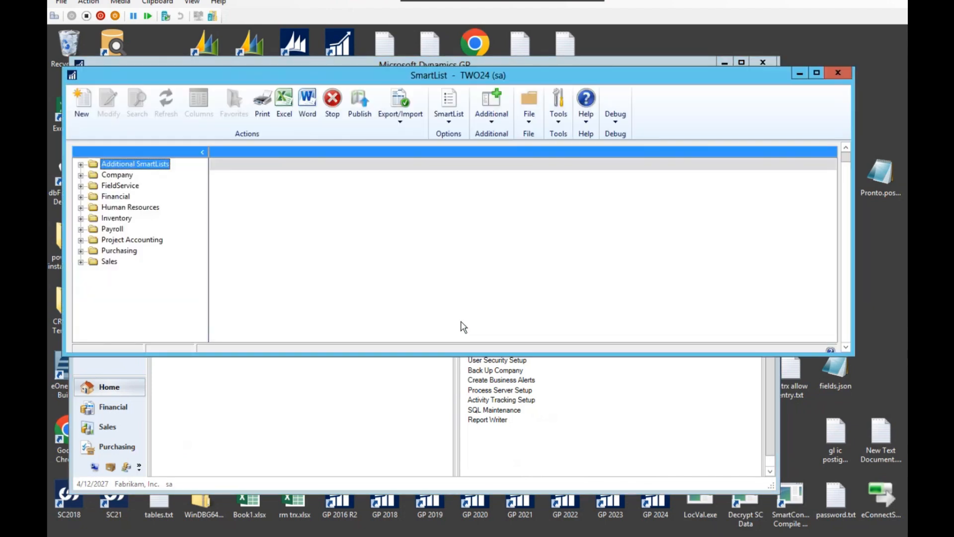
Step: Display the PM Posted Trx SmartList, run its default Go To on INTERNAT0002 invoice 1005, and close the Edit Payables Transaction window
double_click(148, 168)
left_click(147, 187)
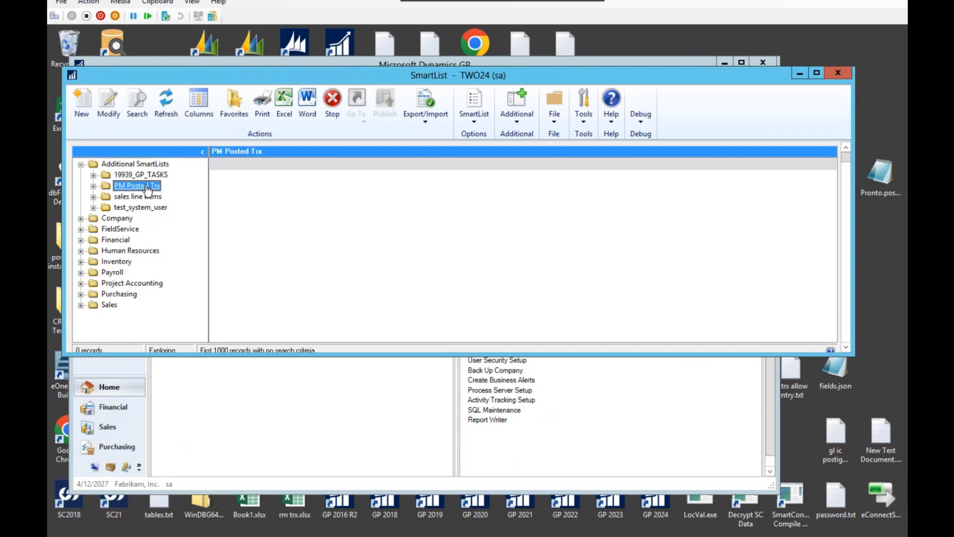
left_click(234, 233)
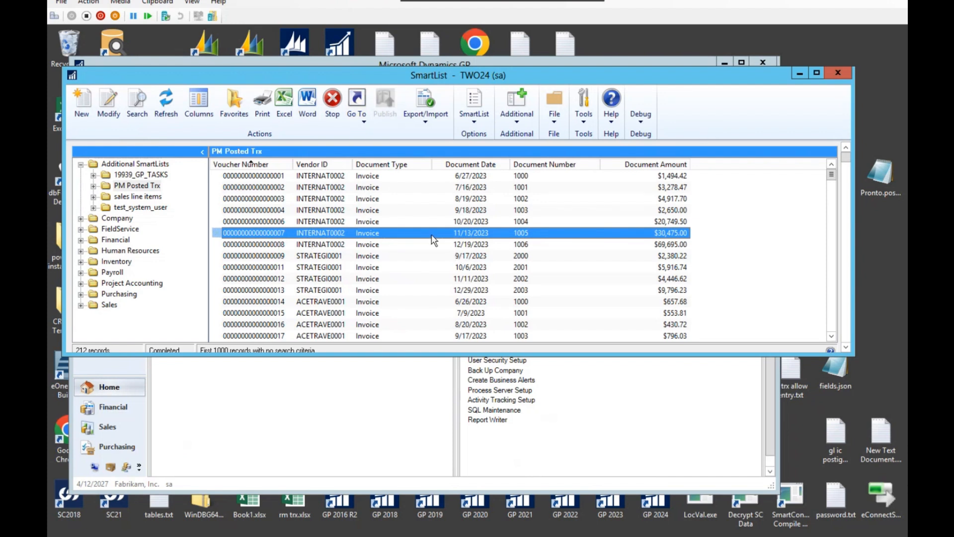
double_click(396, 239)
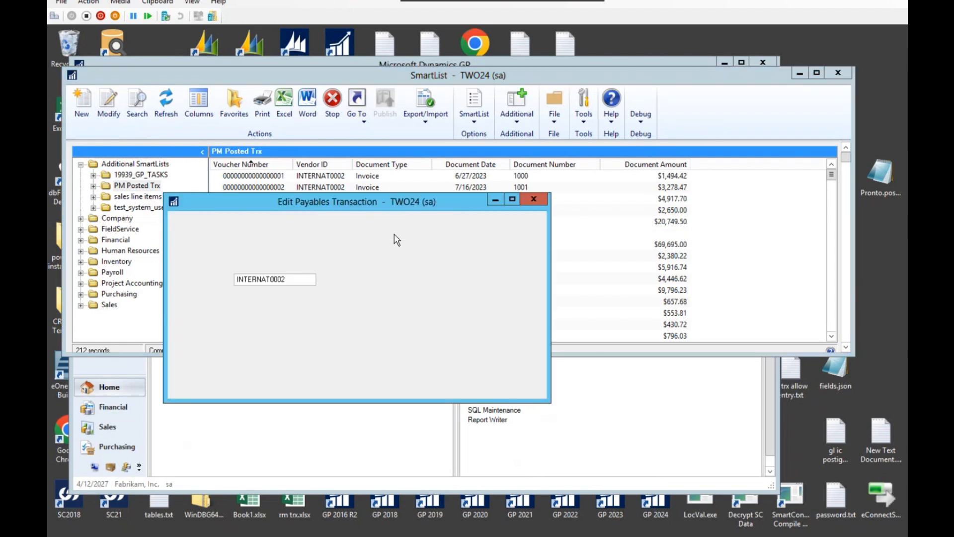
left_click_drag(350, 200, 412, 273)
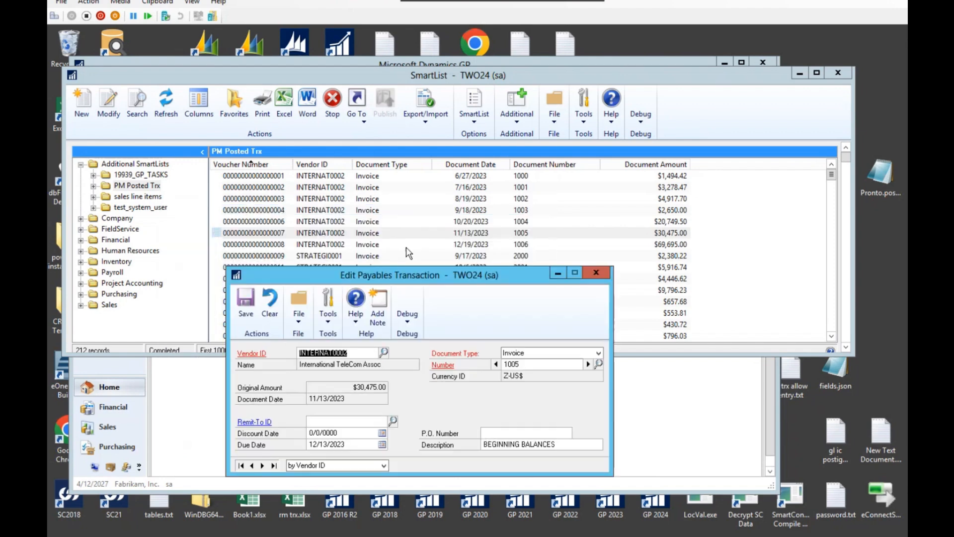
left_click_drag(334, 276, 325, 247)
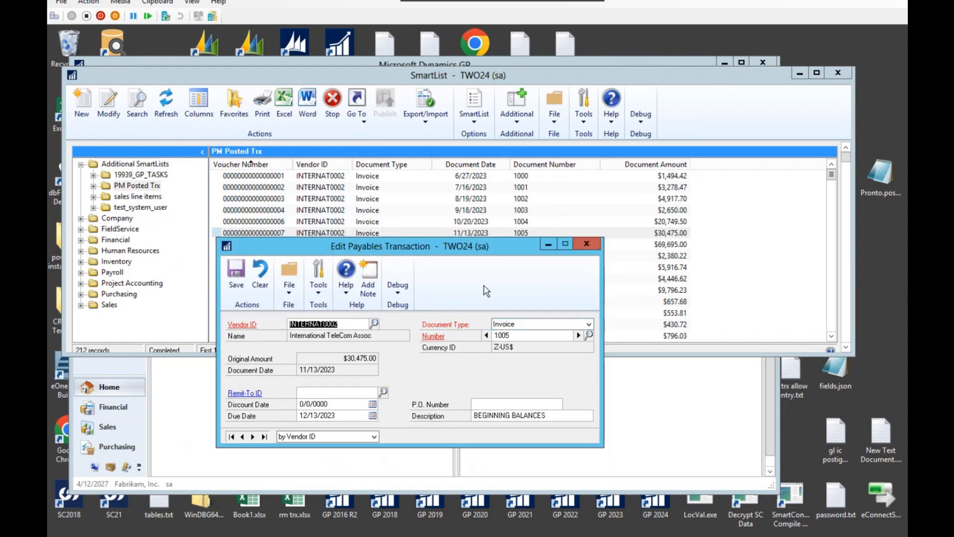
left_click(586, 243)
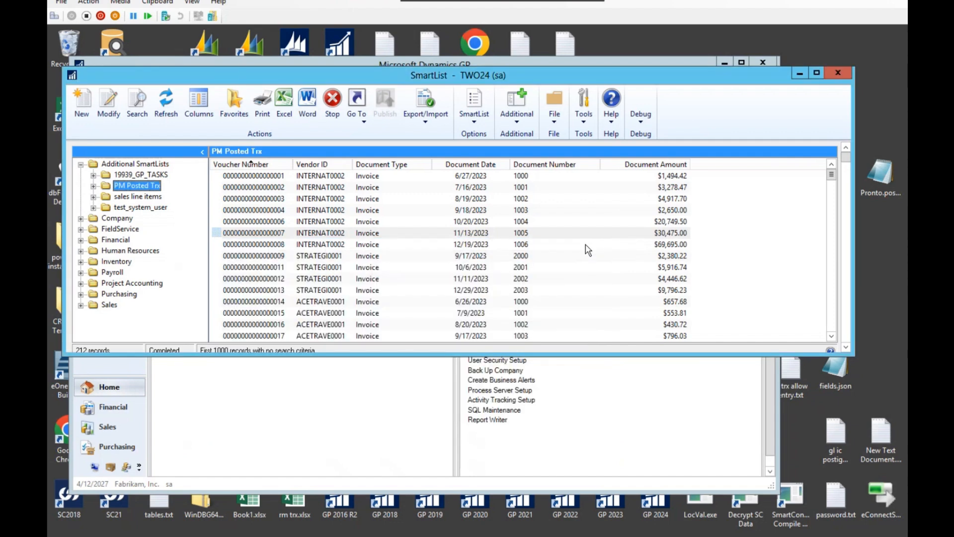
Step: Sort the SmartList by Document Type and run the default Go To on ASSOCIAT0001 payment 110001, keeping its record in view
left_click_drag(832, 175, 831, 252)
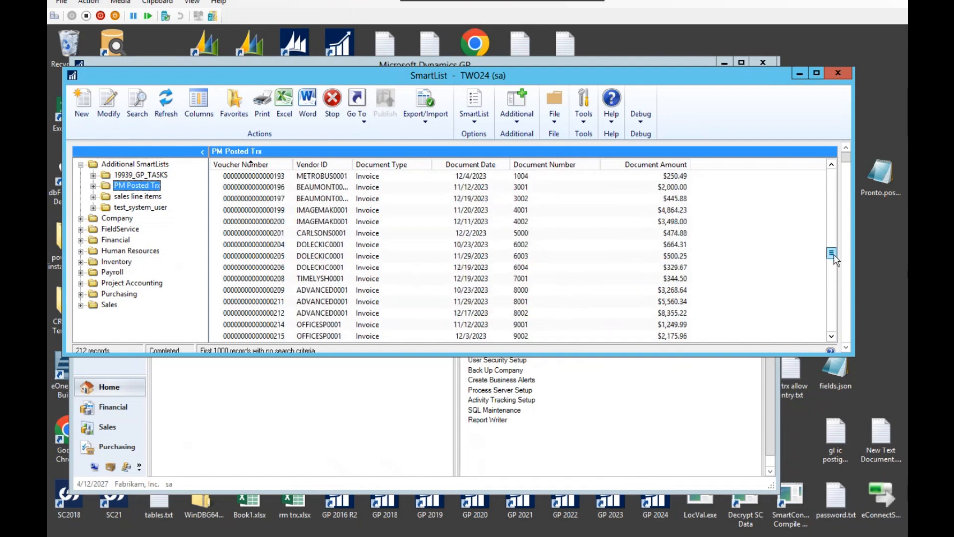
left_click(386, 165)
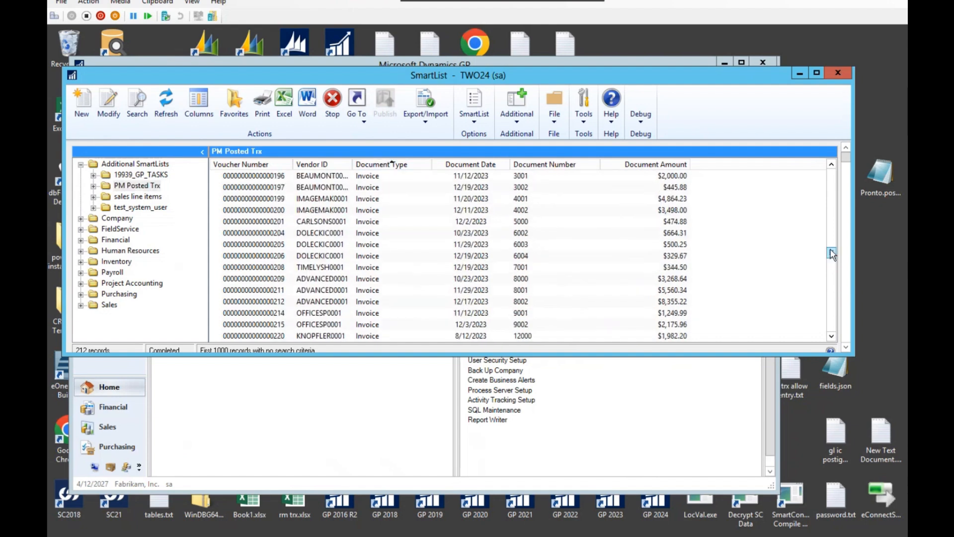
left_click_drag(833, 258, 833, 332)
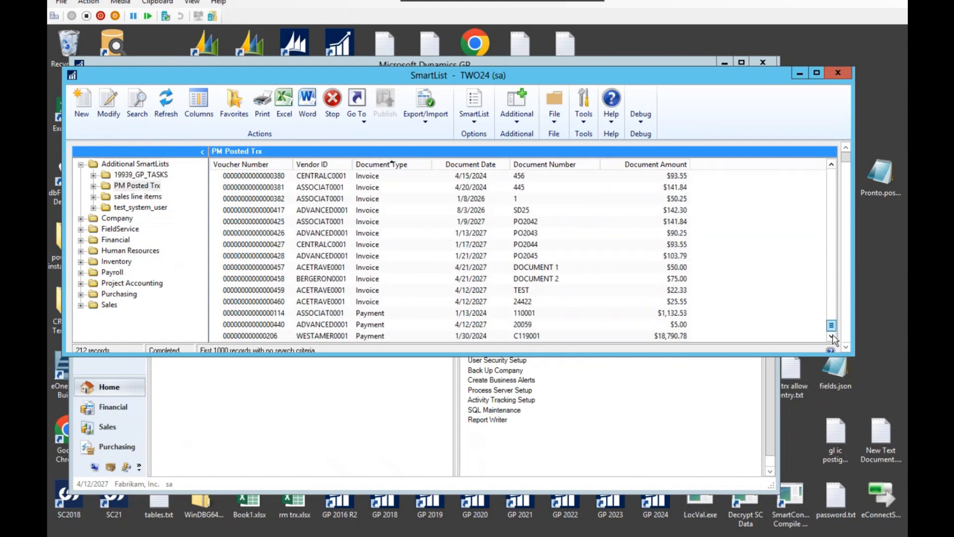
double_click(369, 316)
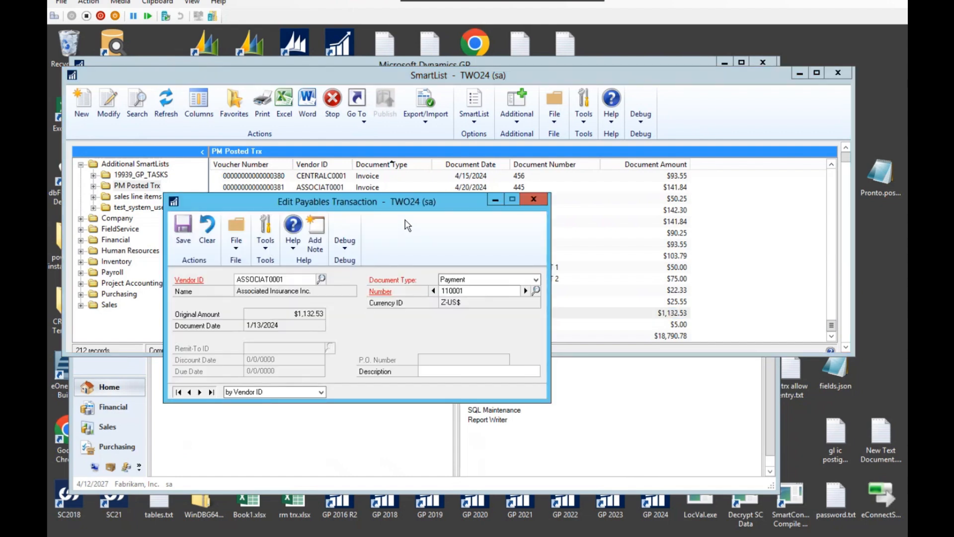
left_click_drag(405, 200, 415, 286)
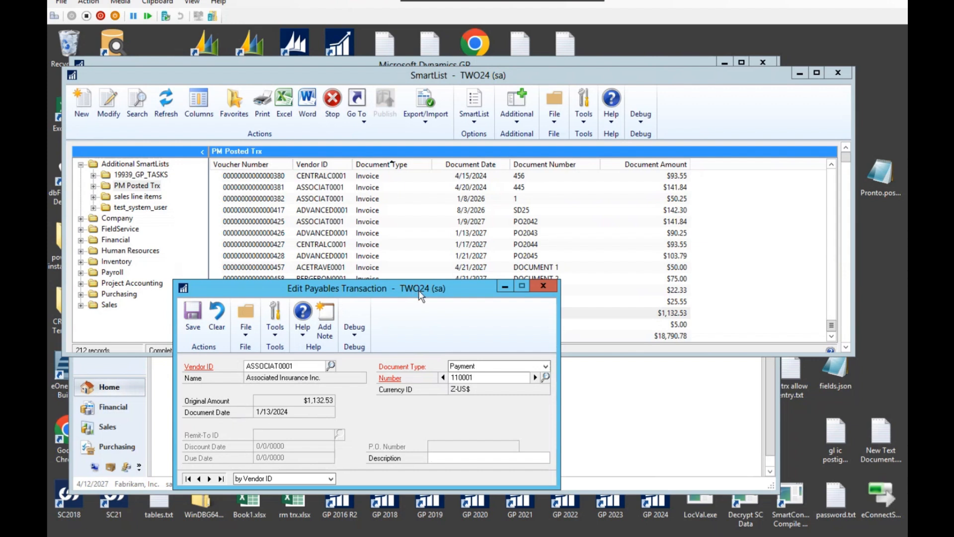
mouse_move(361, 536)
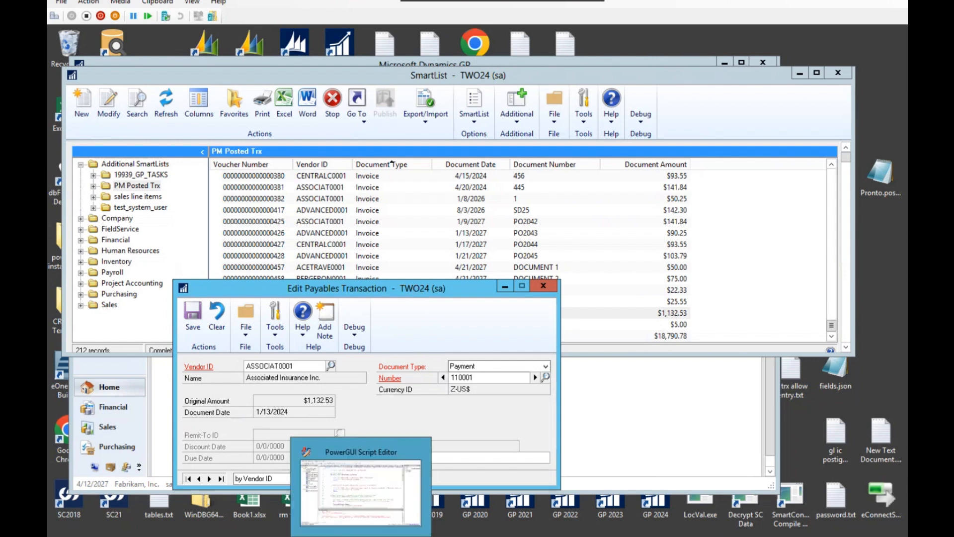